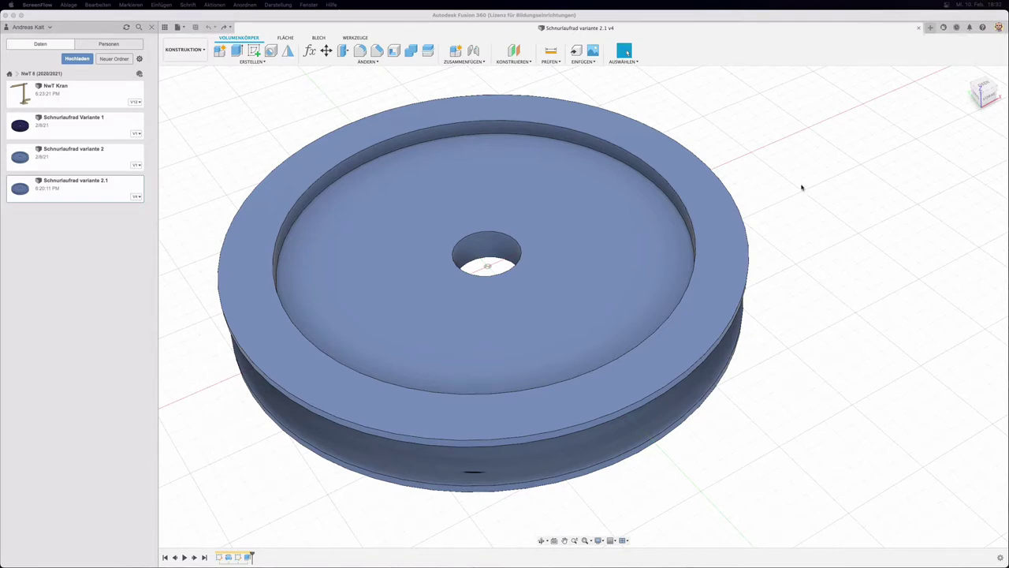
Step: Orbit and pan the pulley to inspect its side, underside, top face and hole
scroll(802, 187, up, 2)
scroll(747, 211, down, 2)
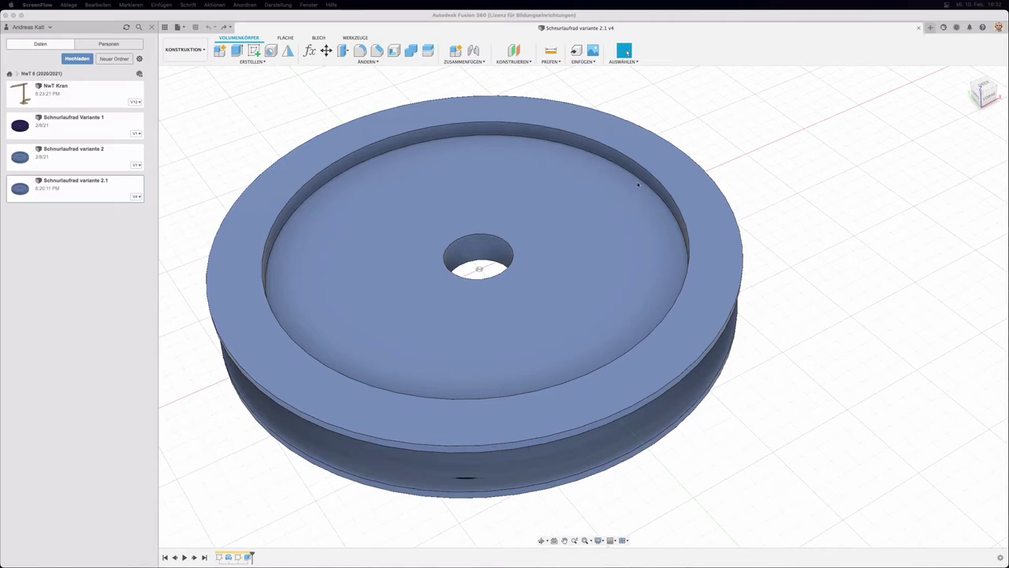
shift+middle_drag(646, 404, 536, 234)
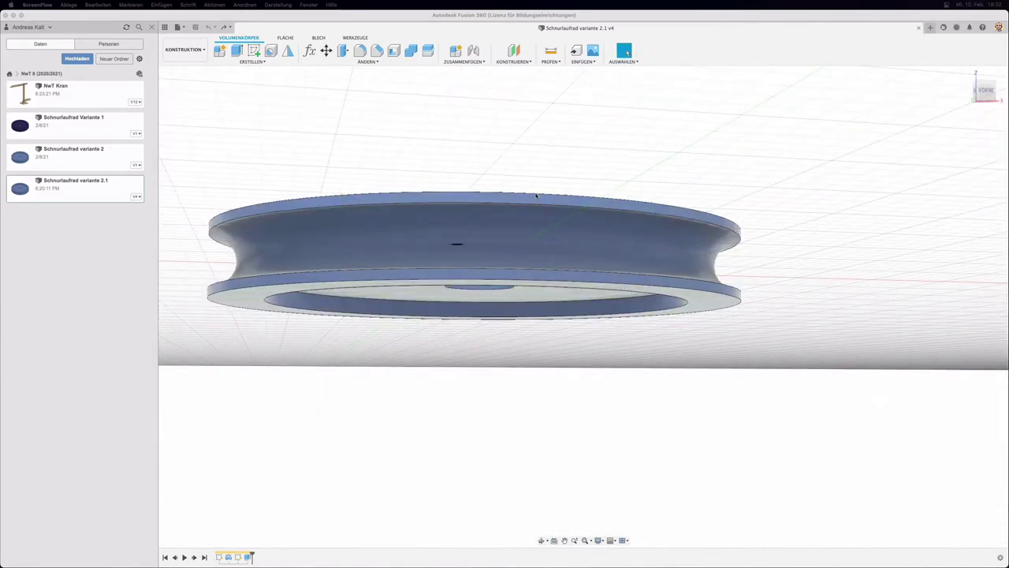
shift+middle_drag(542, 280, 653, 199)
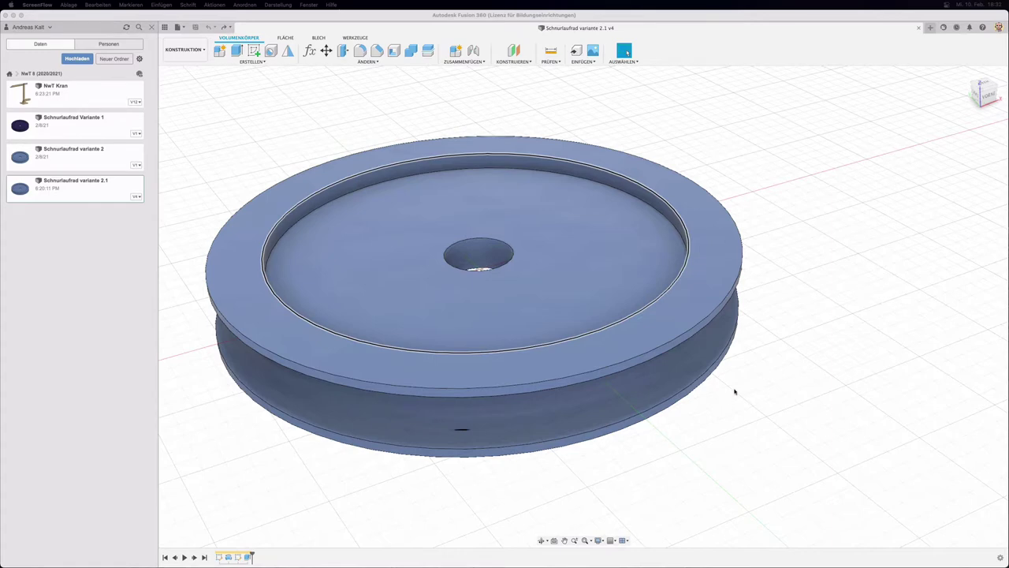
shift+middle_drag(735, 391, 739, 370)
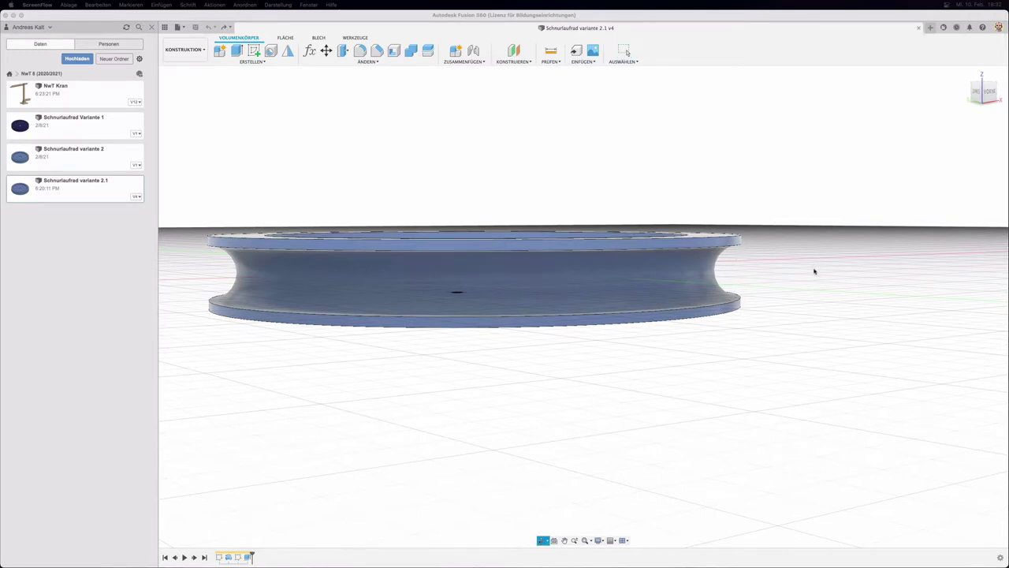
mouse_move(816, 270)
shift+middle_down()
mouse_move(813, 289)
mouse_move(806, 277)
shift+middle_up()
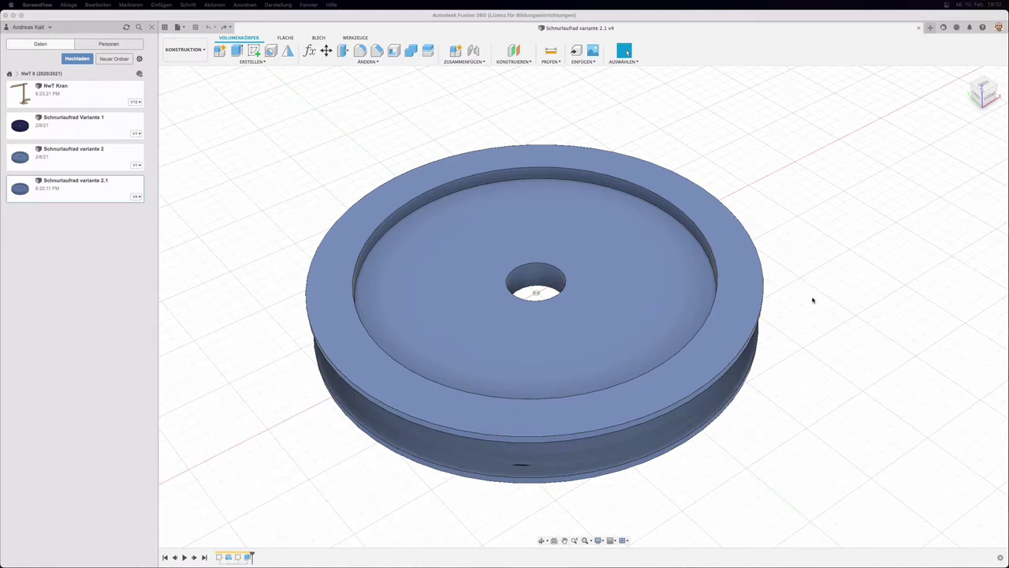
middle_drag(809, 293, 794, 288)
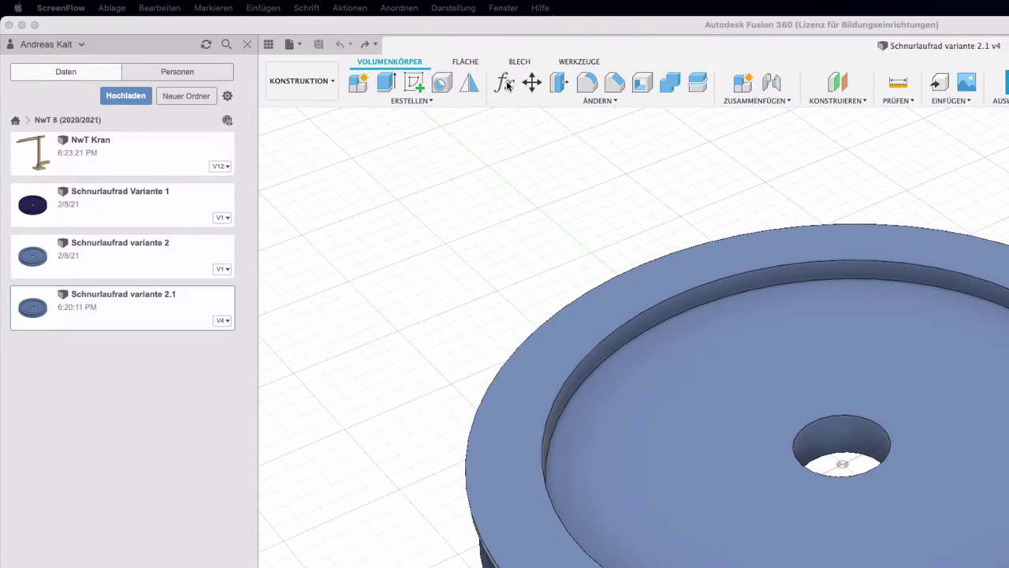
Step: Open the Parameter dialog from the Ändern menu's Parameter ändern command
click(597, 101)
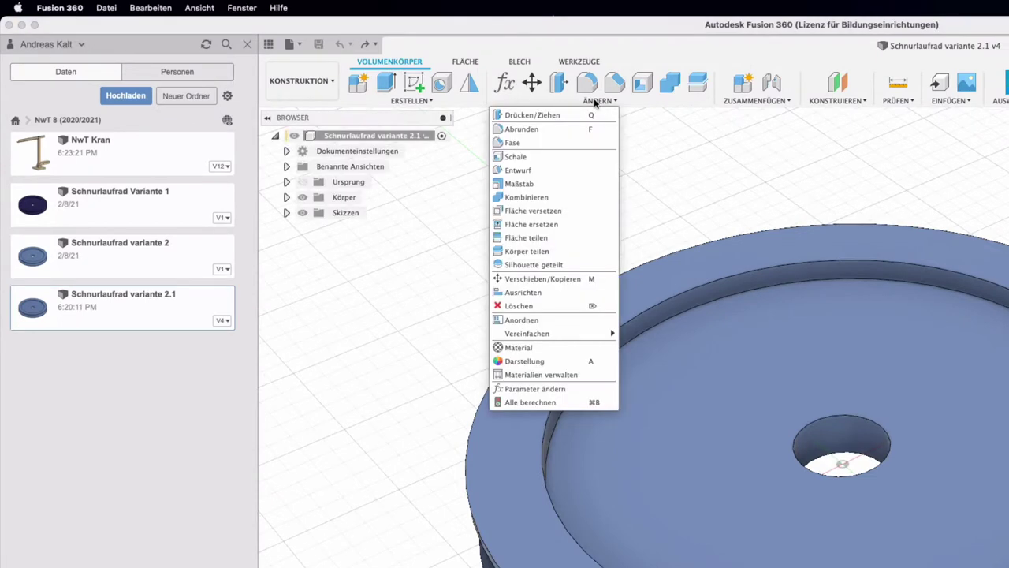
click(610, 390)
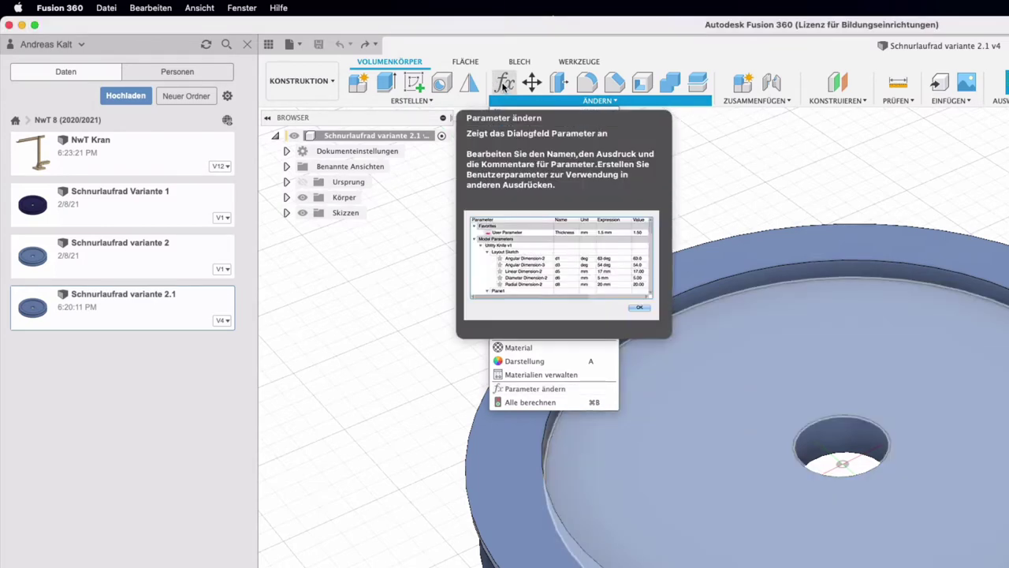
click(503, 82)
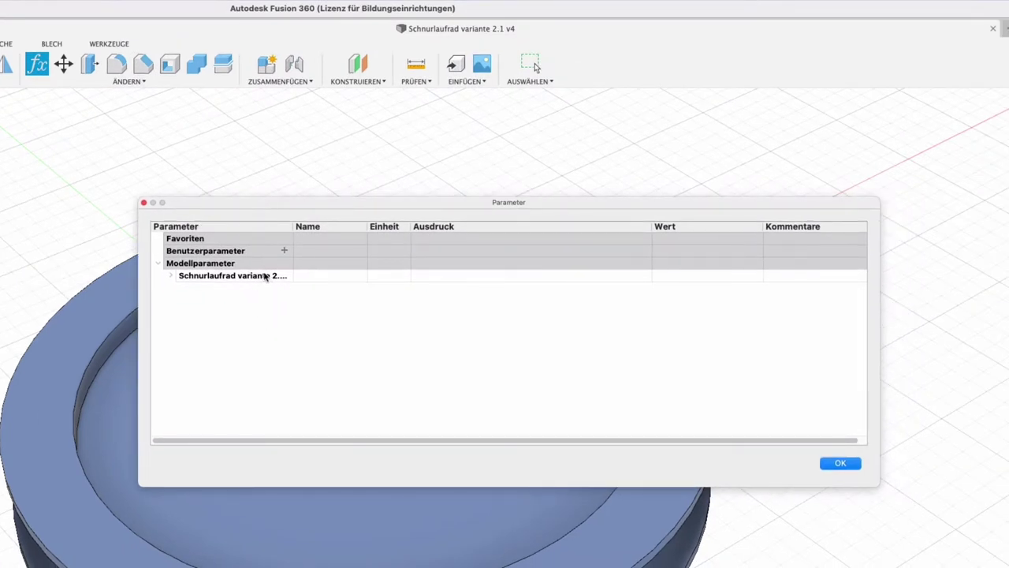
Step: Add user parameter RadiusRad with value 15 mm
click(284, 250)
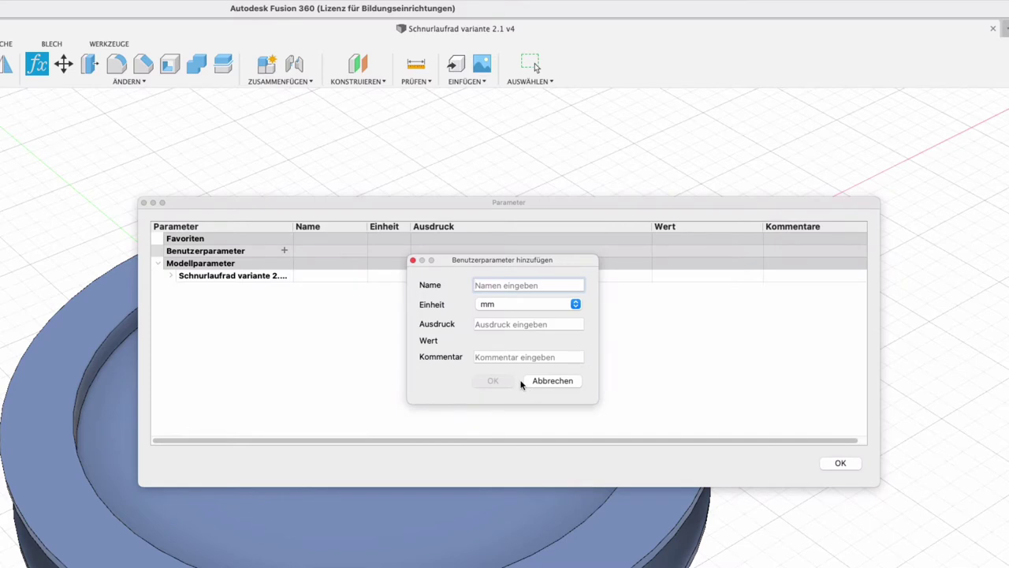
text(RadiusRad)
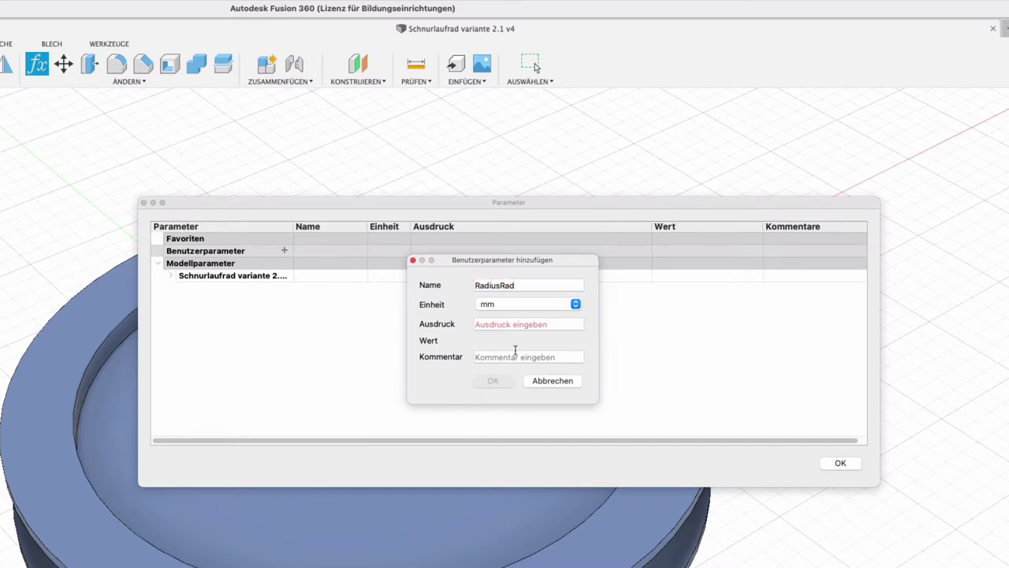
click(485, 323)
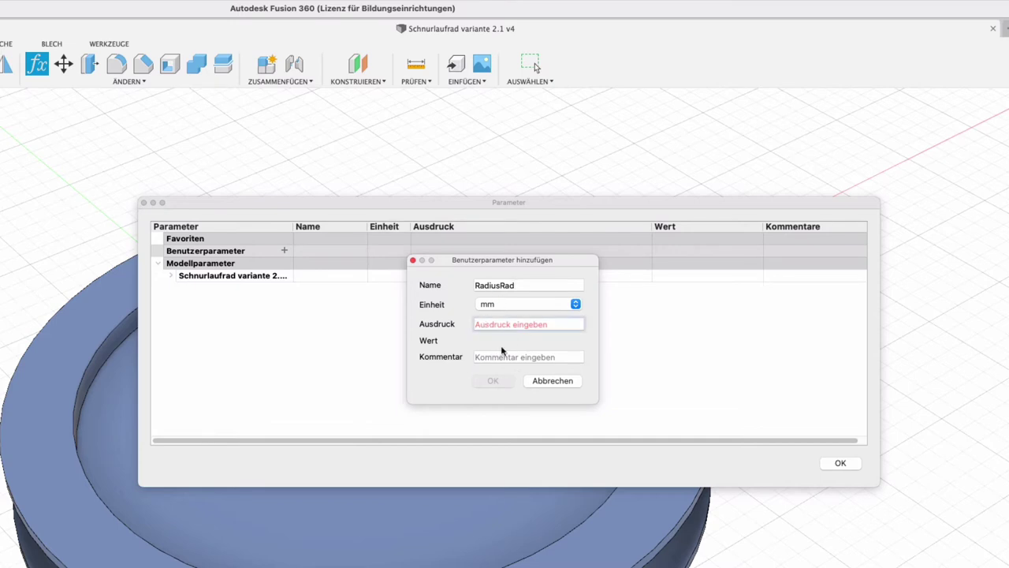
text(15)
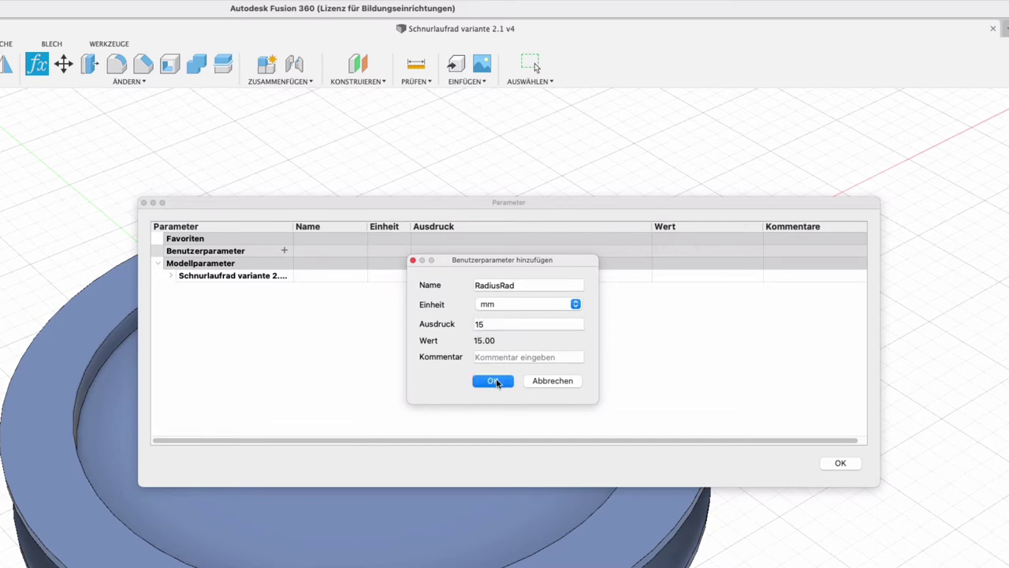
click(496, 381)
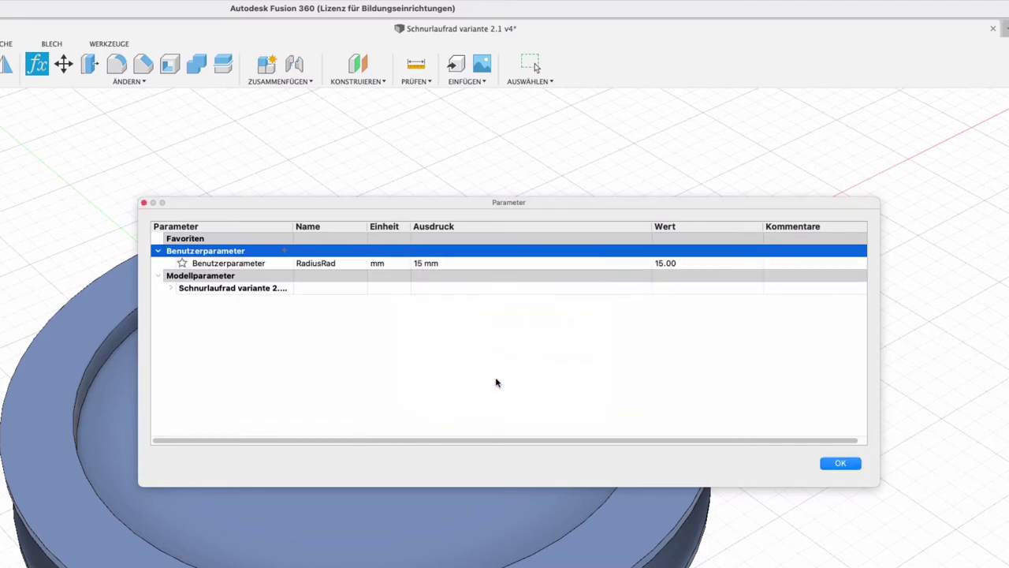
Step: Add user parameter DickeRad with value 4 mm
click(284, 251)
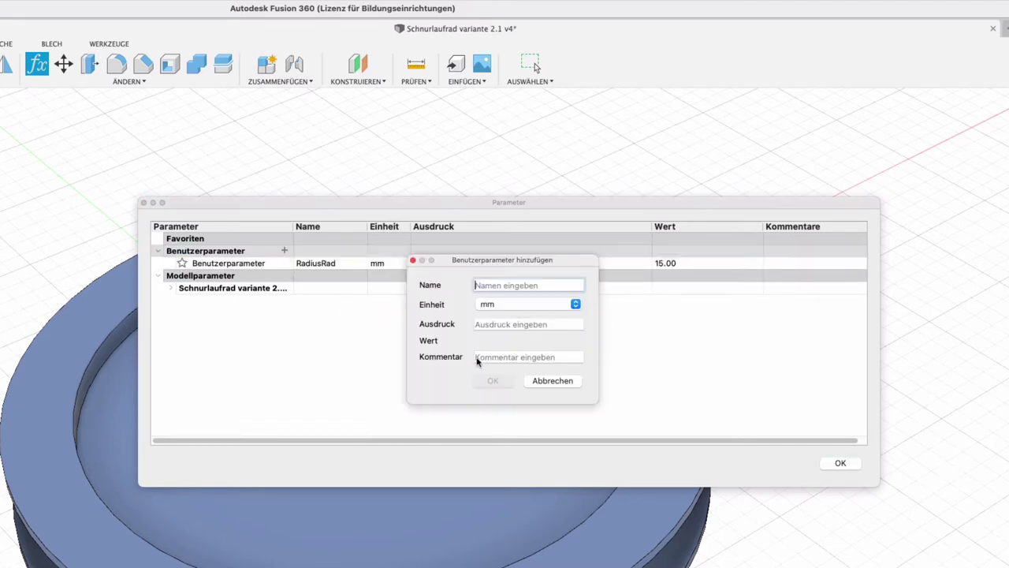
text(DickeRad)
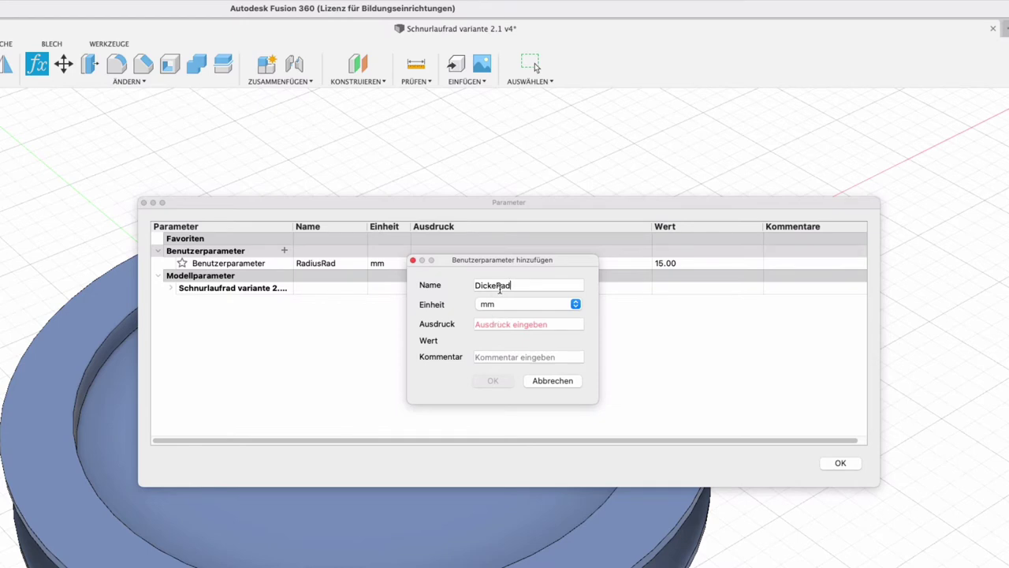
click(496, 320)
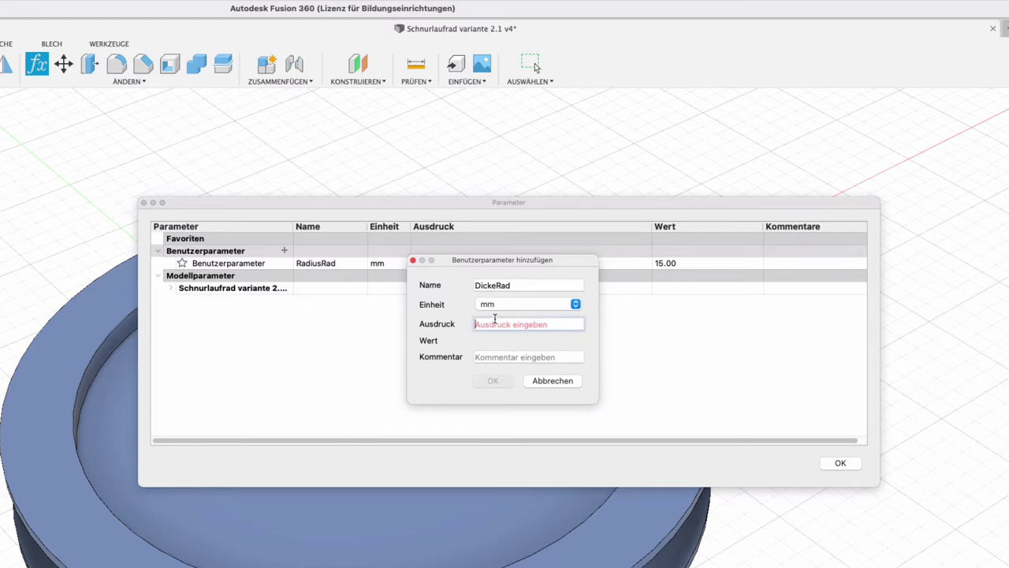
text(4)
click(493, 380)
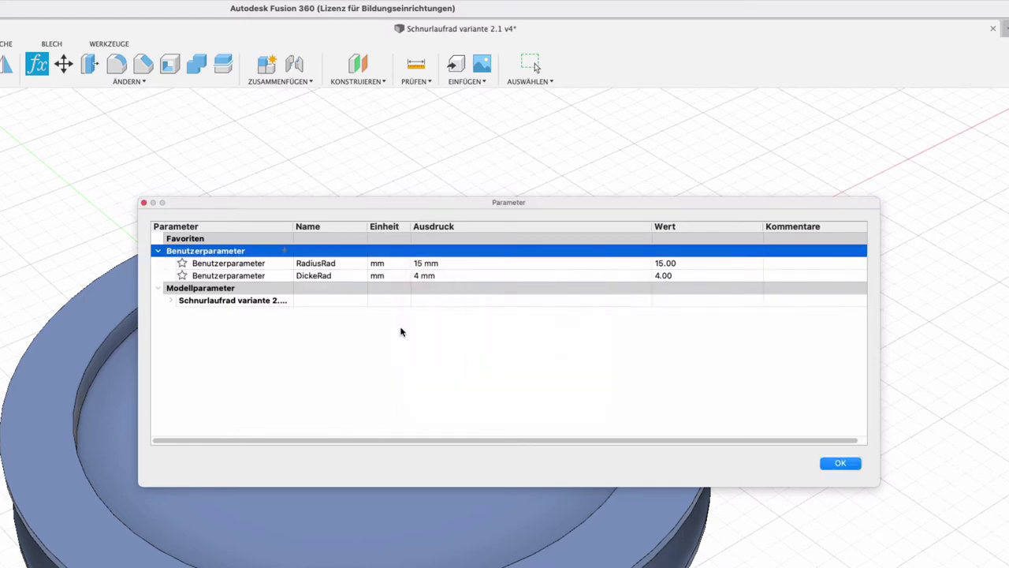
Step: Add user parameter VersatzFläche with value 1 mm
click(285, 251)
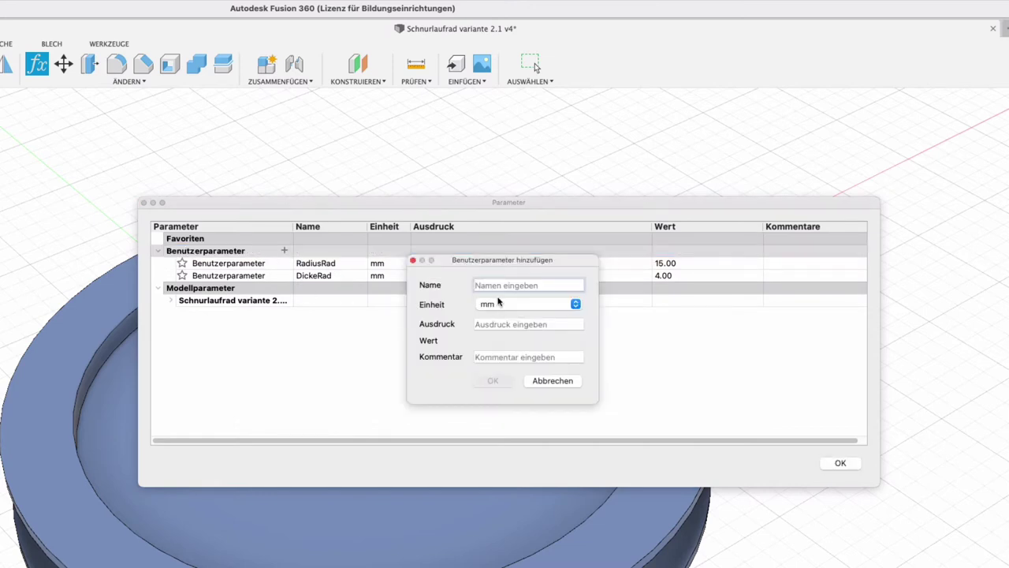
text(Versatz)
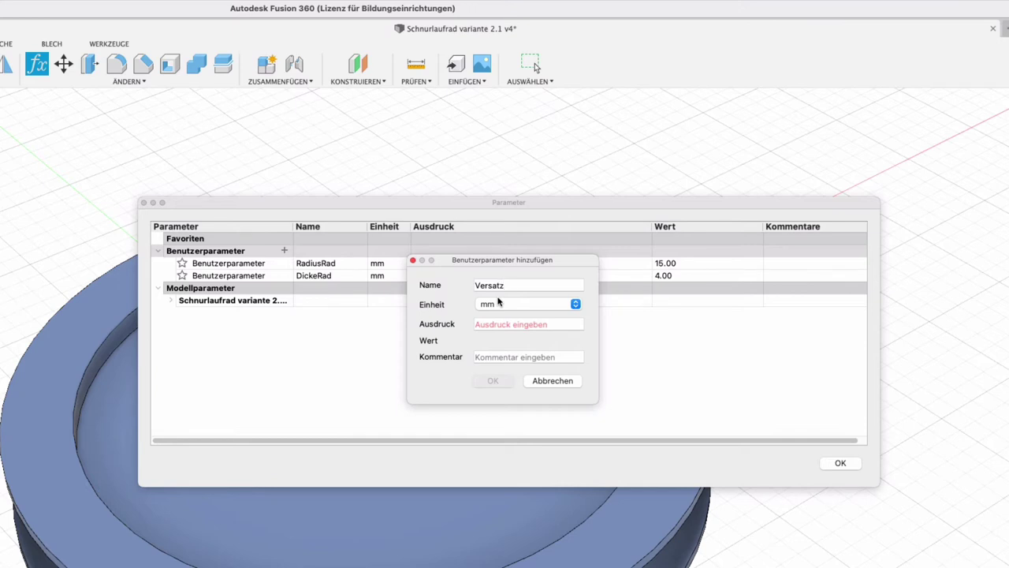
text(Fläche)
click(485, 324)
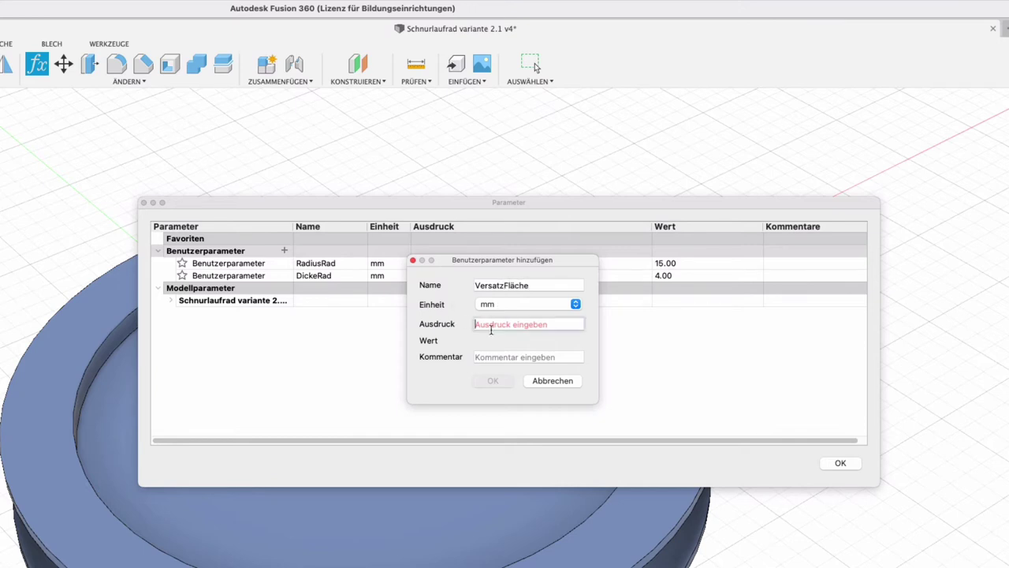
text(1)
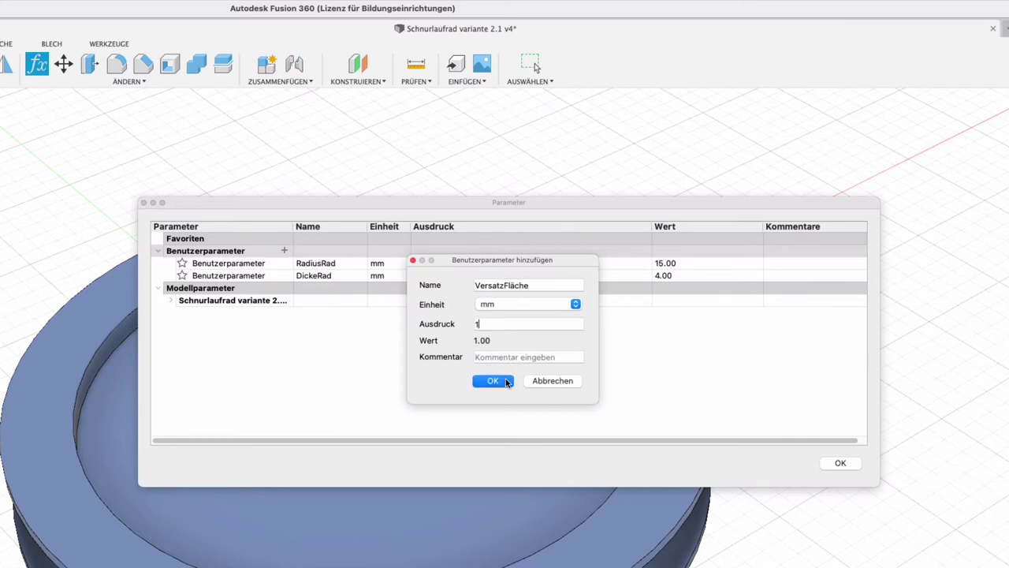
click(493, 381)
Step: Add user parameter QuerschnittKerbe with value 3 mm
click(285, 250)
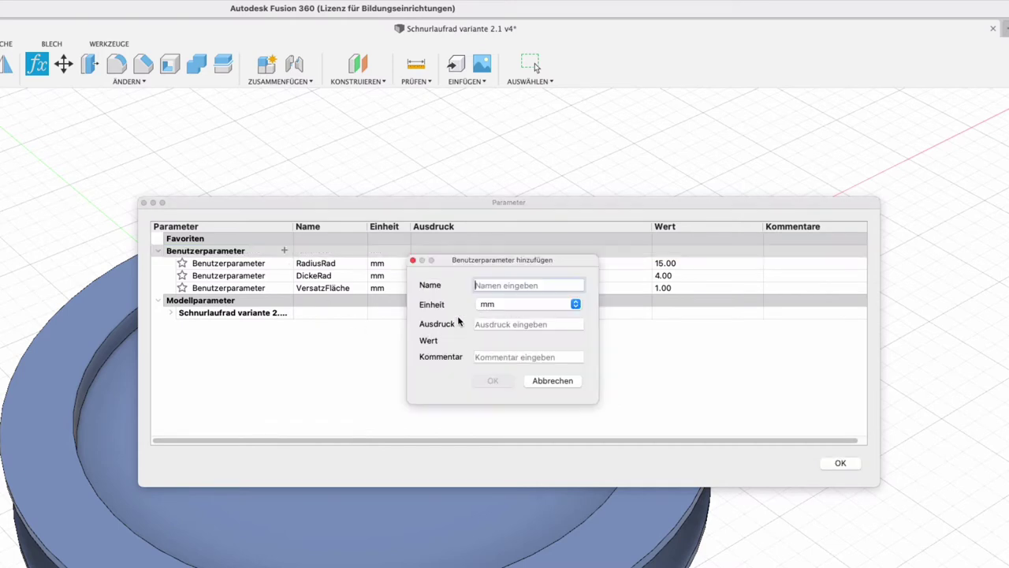
text(Querschnitt)
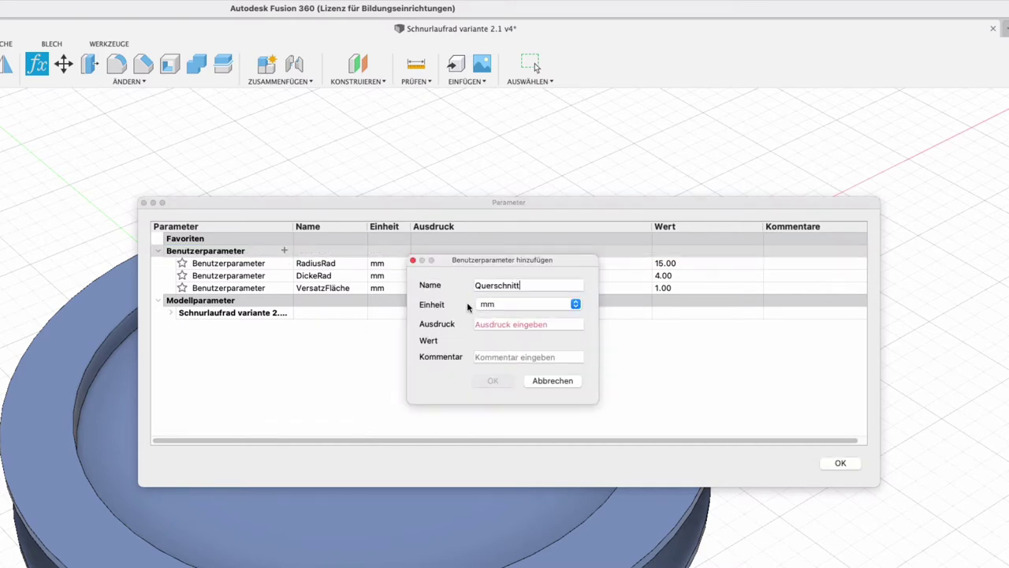
text(Kerbe)
click(496, 324)
text(3)
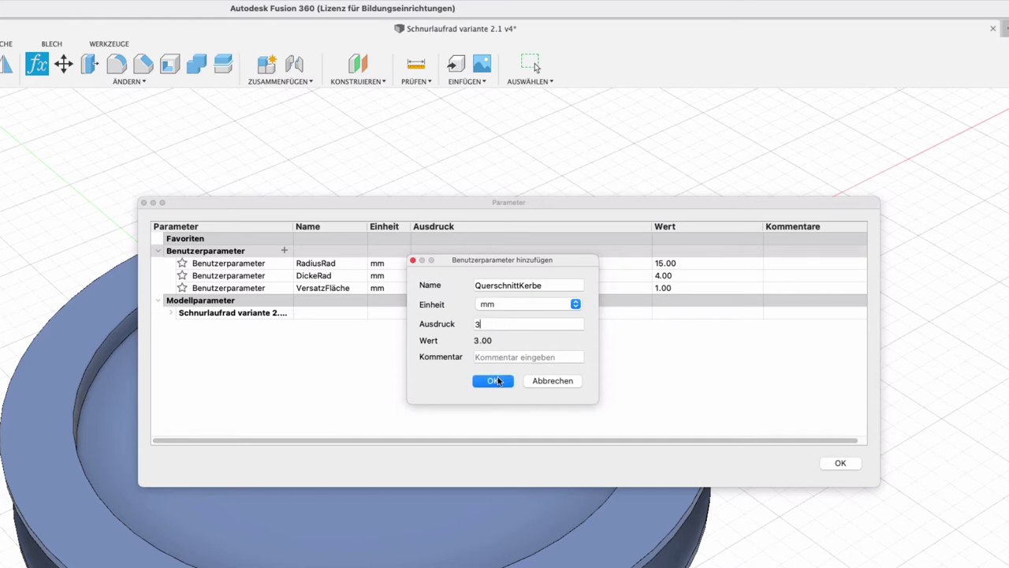
click(500, 381)
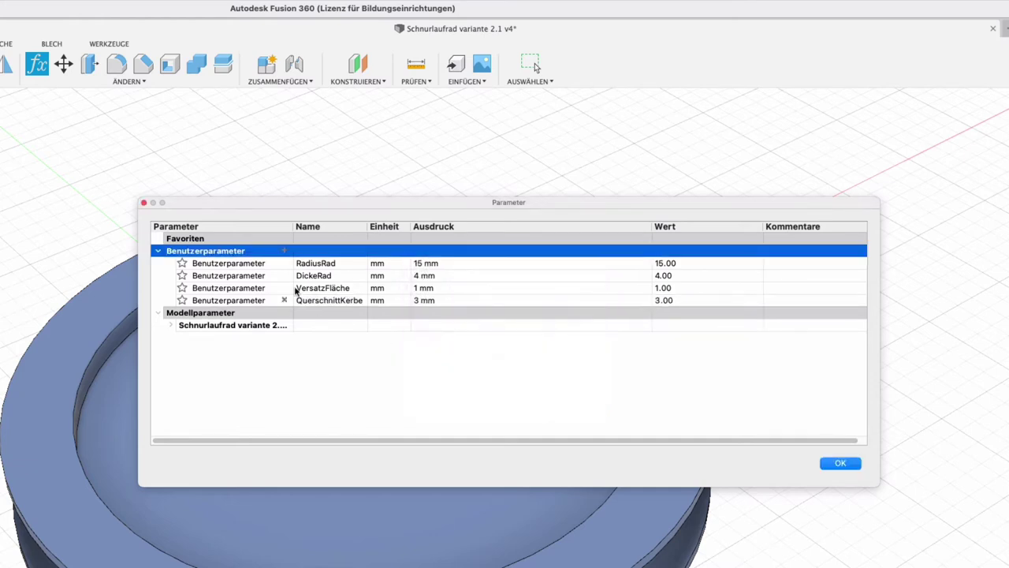
Step: Add user parameter BreiteRand with value 3 mm
click(284, 250)
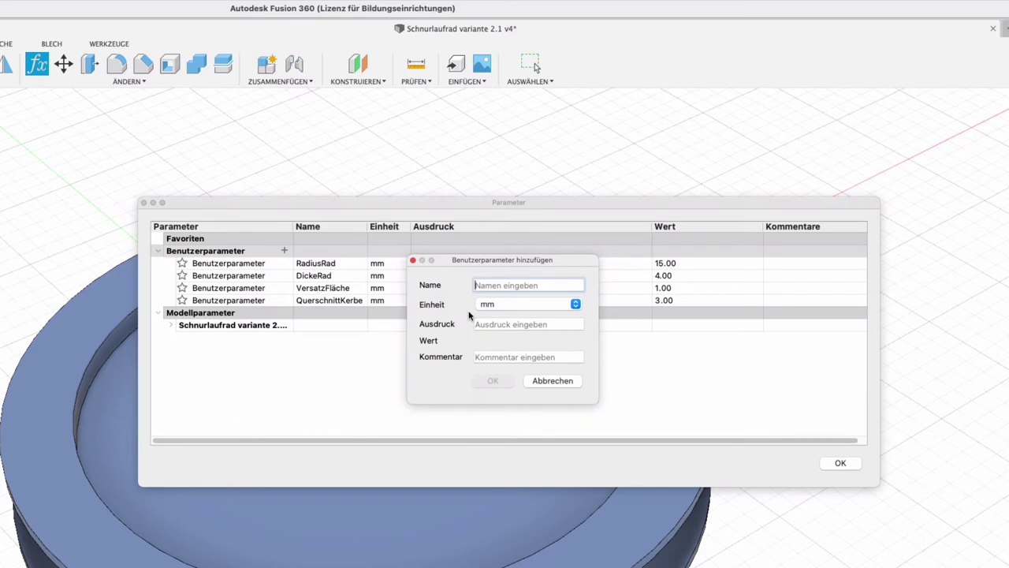
text(BreiteRand)
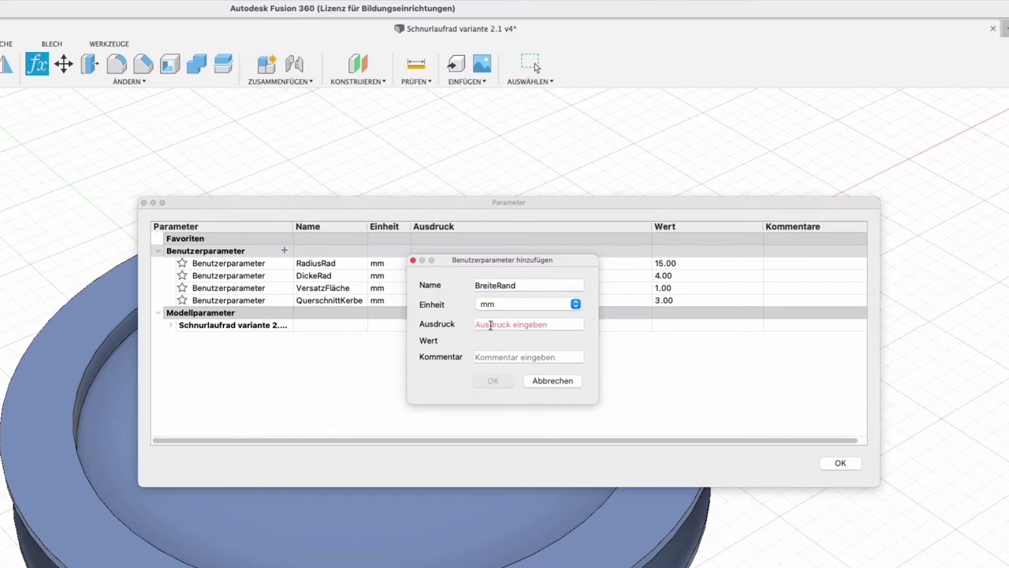
click(490, 324)
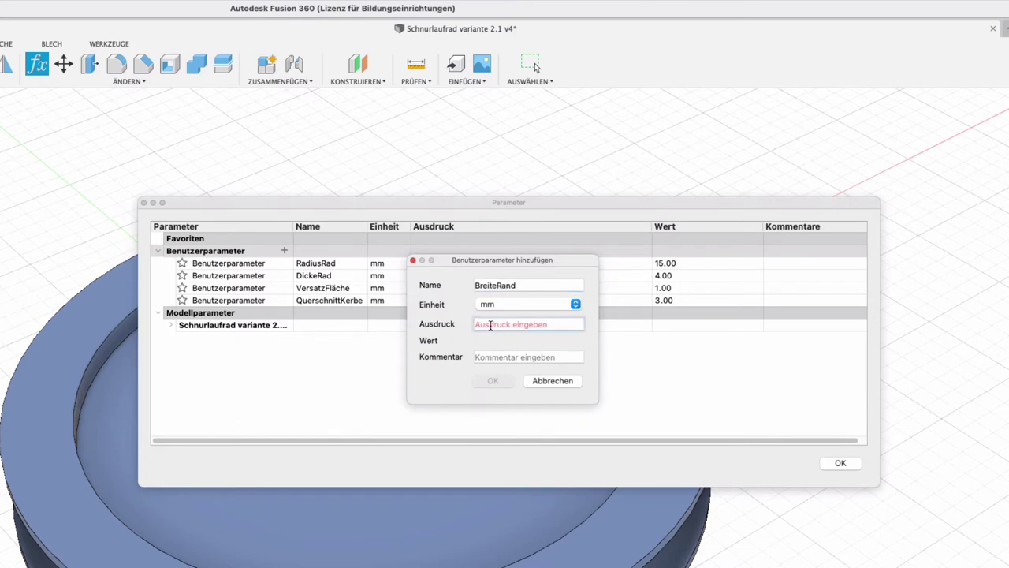
text(20)
key(BackSpace)
key(BackSpace)
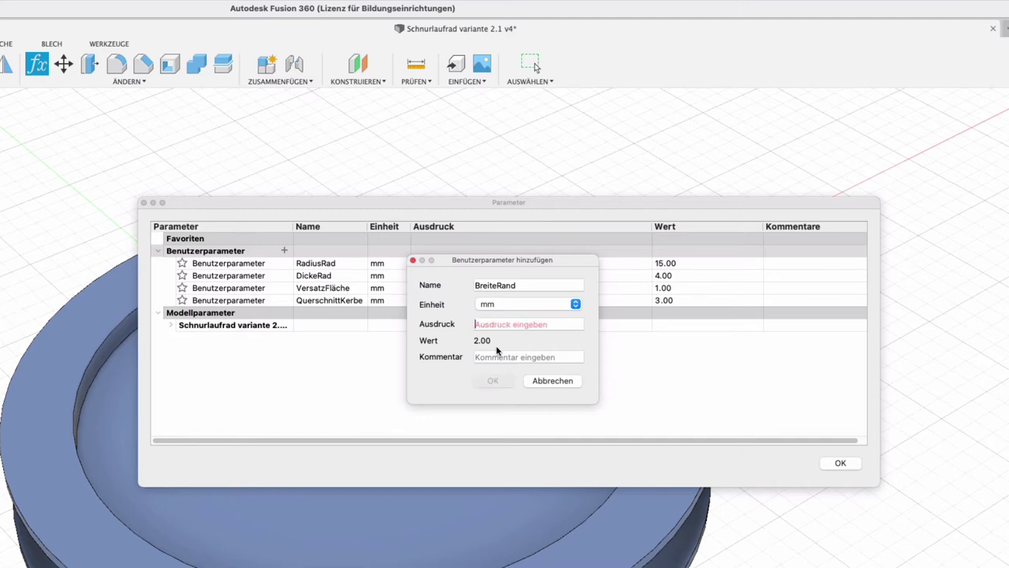
text(3)
click(502, 382)
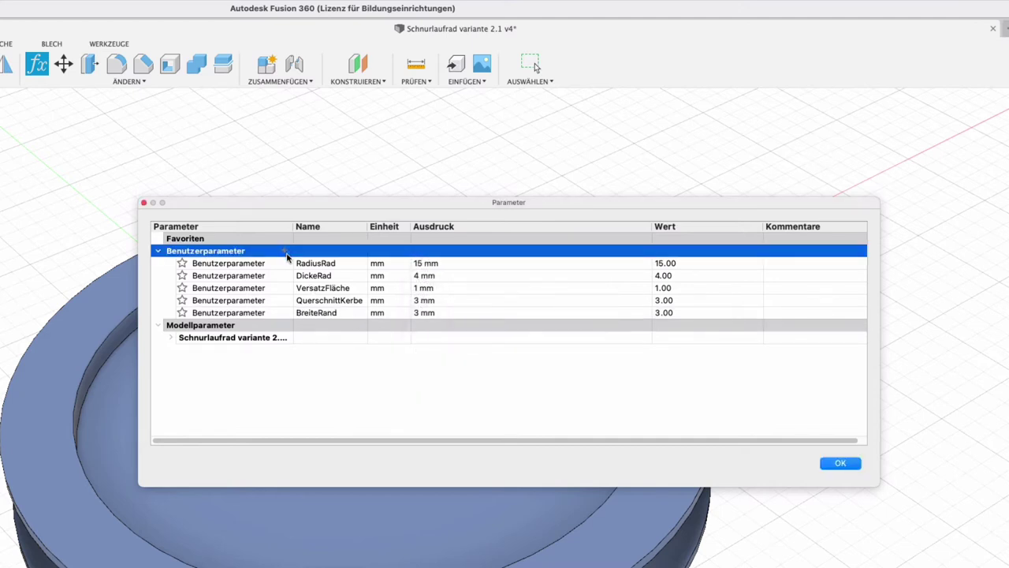
Step: Add user parameter DurchmesserBohrung with value 4 mm
click(285, 251)
text(Durch)
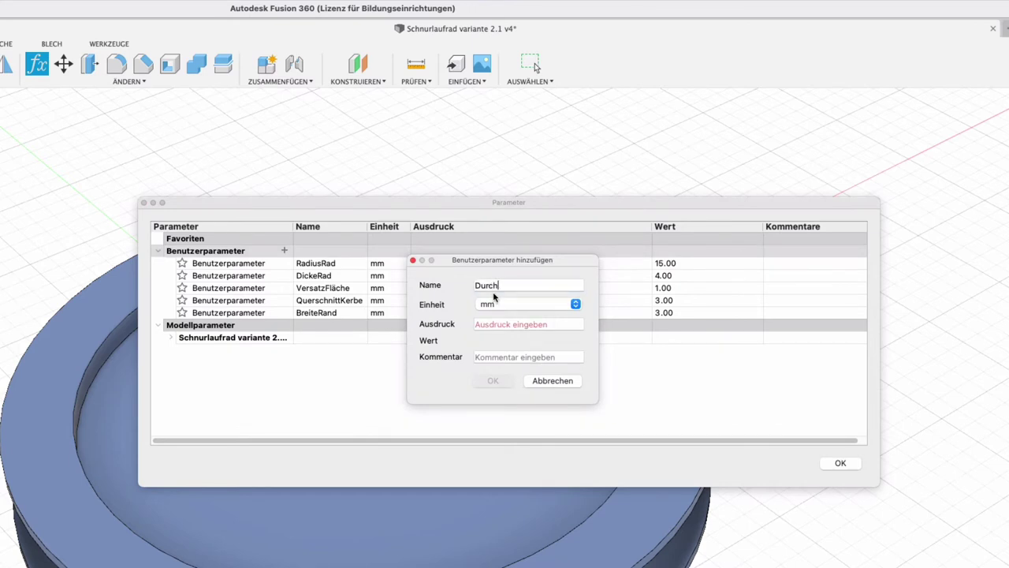
text(messerBohrung)
click(500, 324)
text(4)
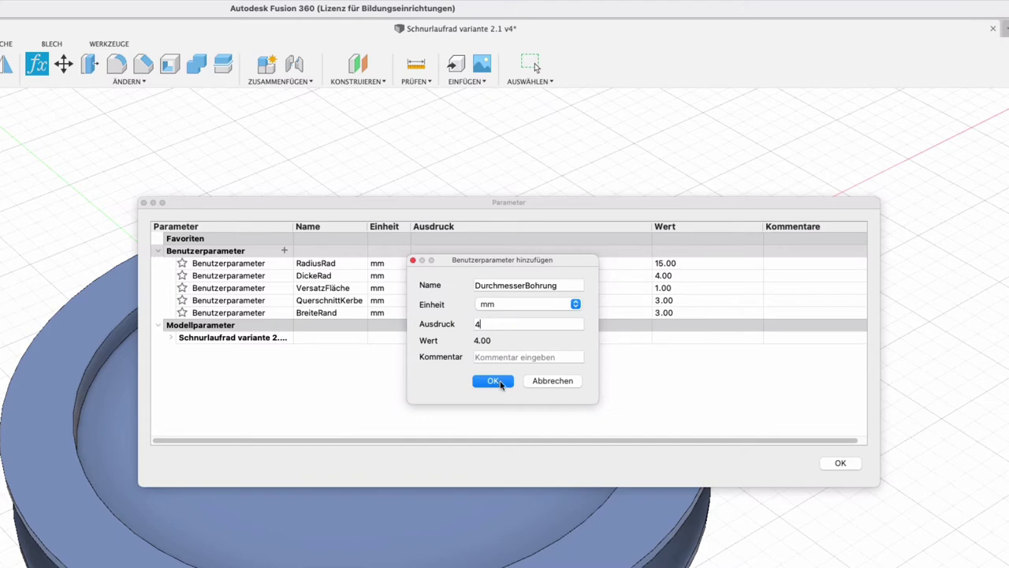
click(495, 380)
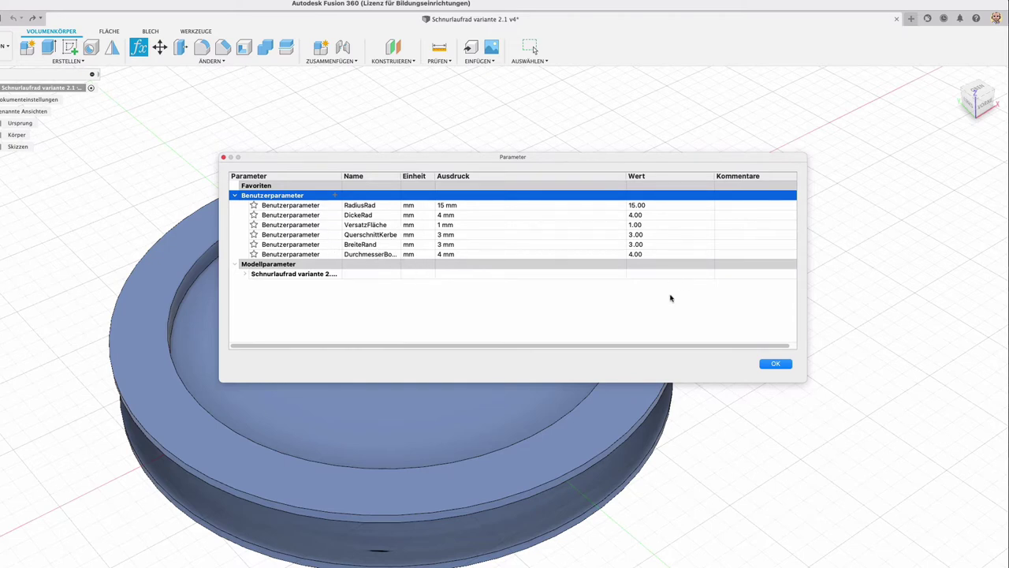
drag(556, 161, 686, 80)
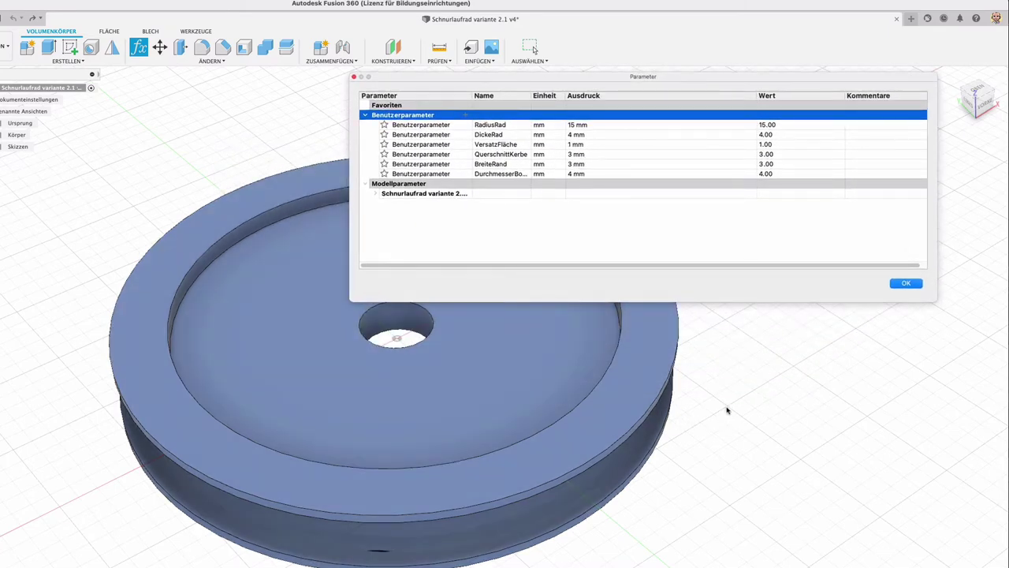
shift+middle_drag(743, 421, 637, 371)
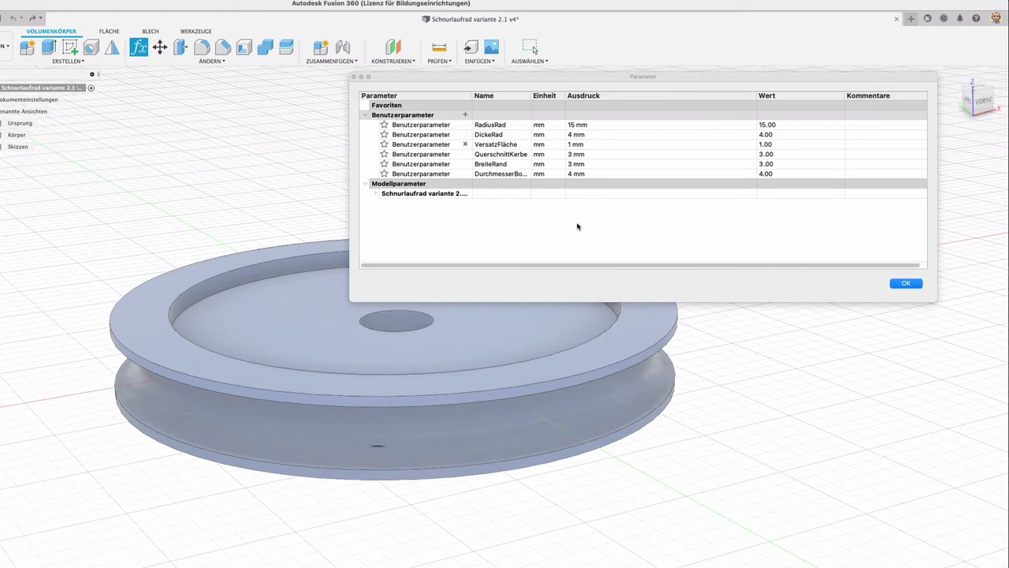
scroll(620, 380, up, 2)
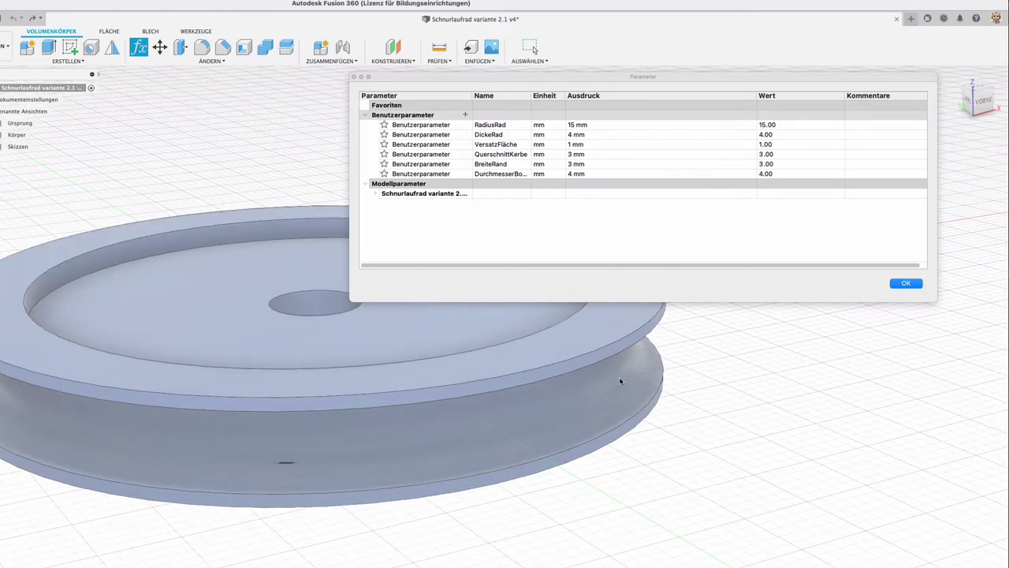
shift+middle_drag(763, 436, 307, 352)
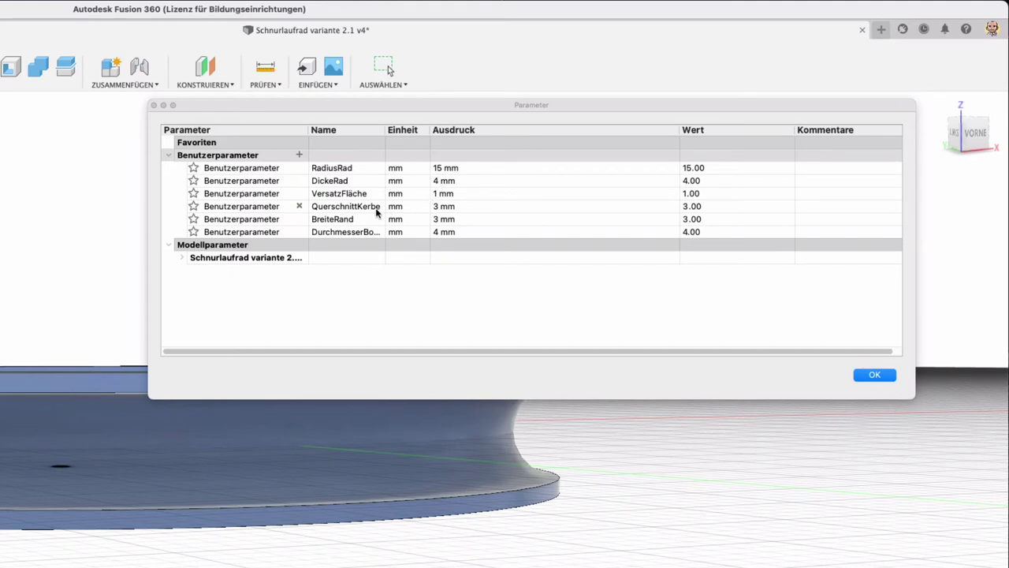
Step: Replace QuerschnittKerbe's 3 mm expression with DickeRad-(DickeRad/4)
click(439, 206)
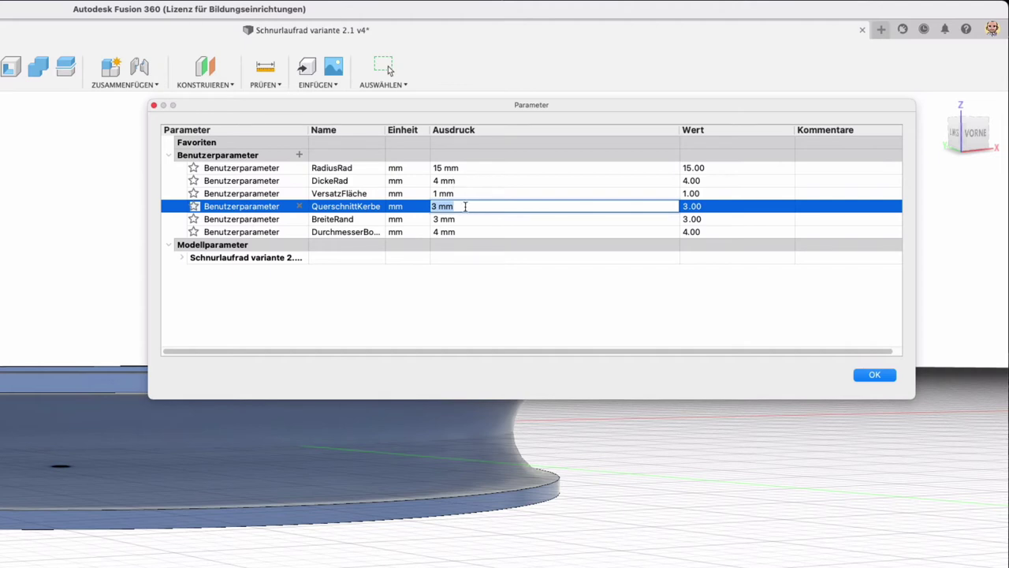
text(Dicke)
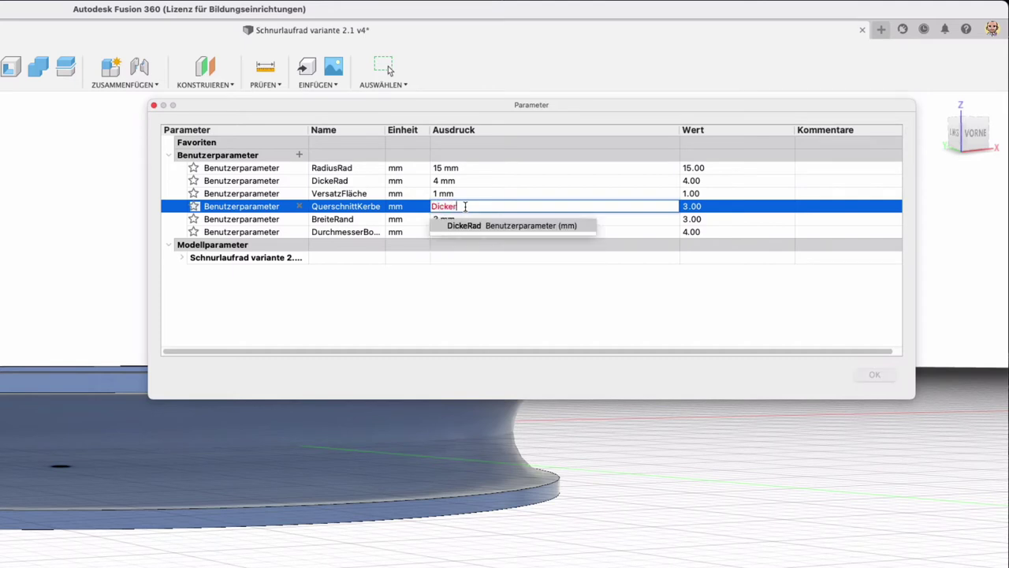
text(r)
key(BackSpace)
text(Rad)
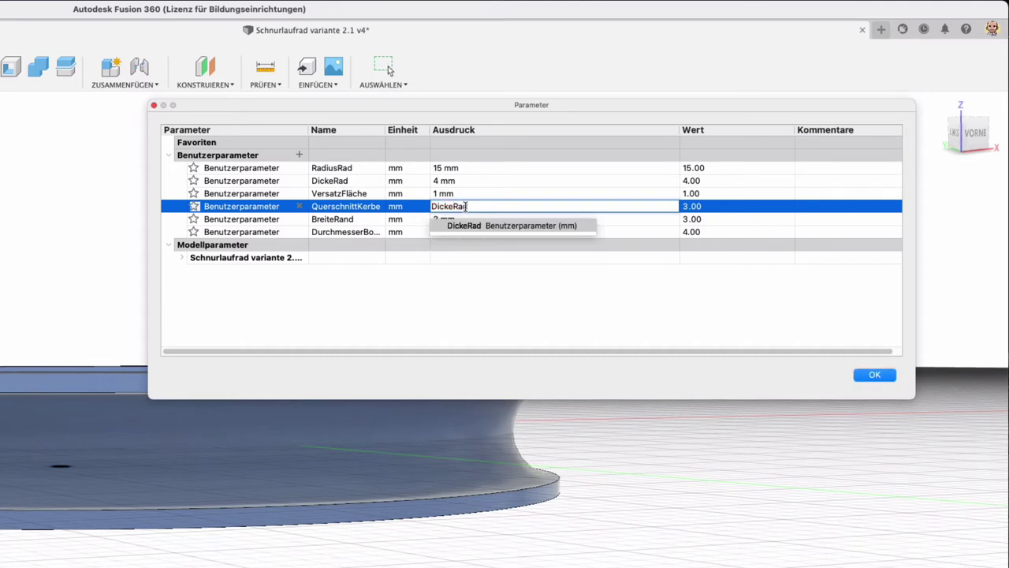
text(-)
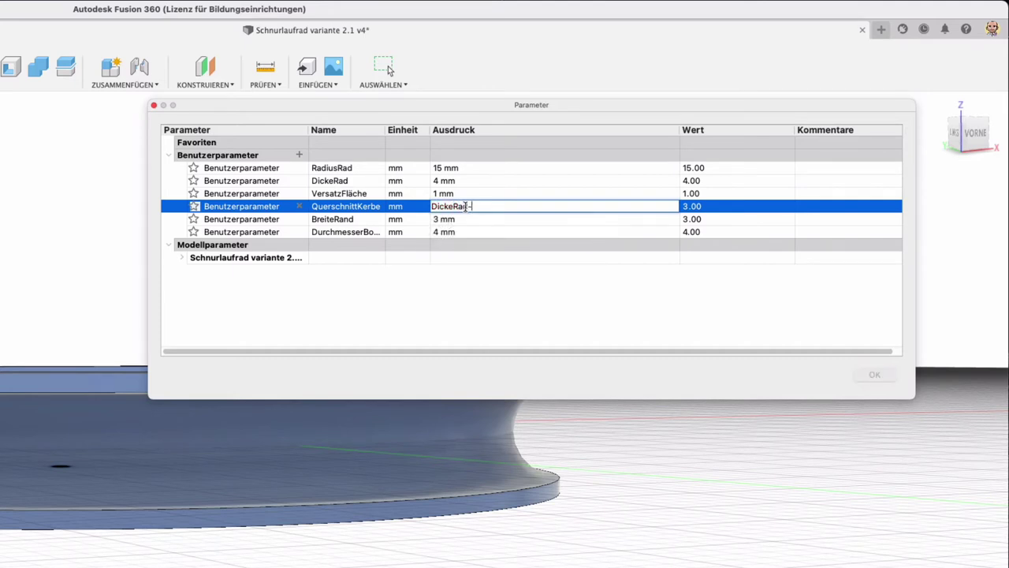
text(()
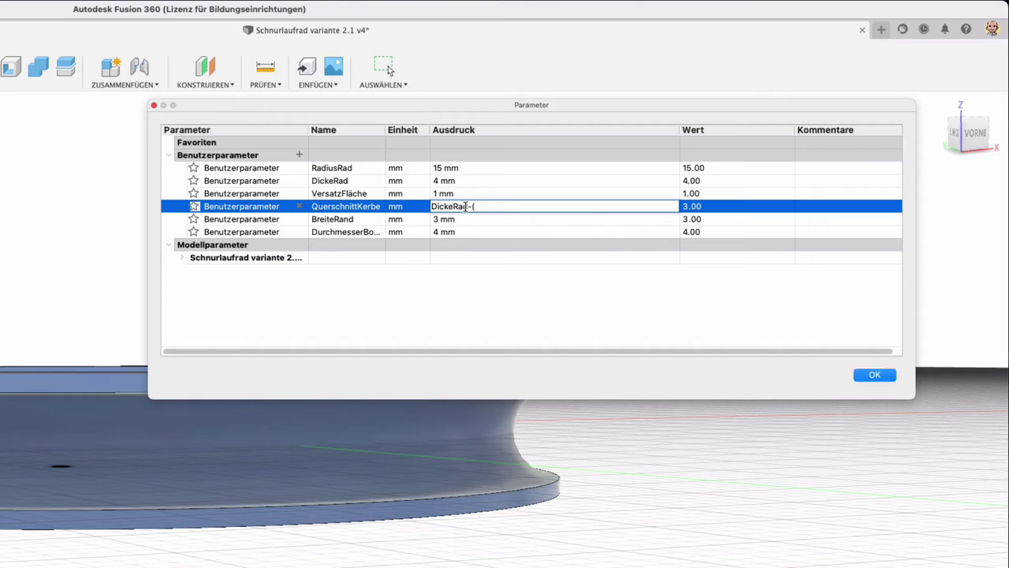
text(DickeRad)
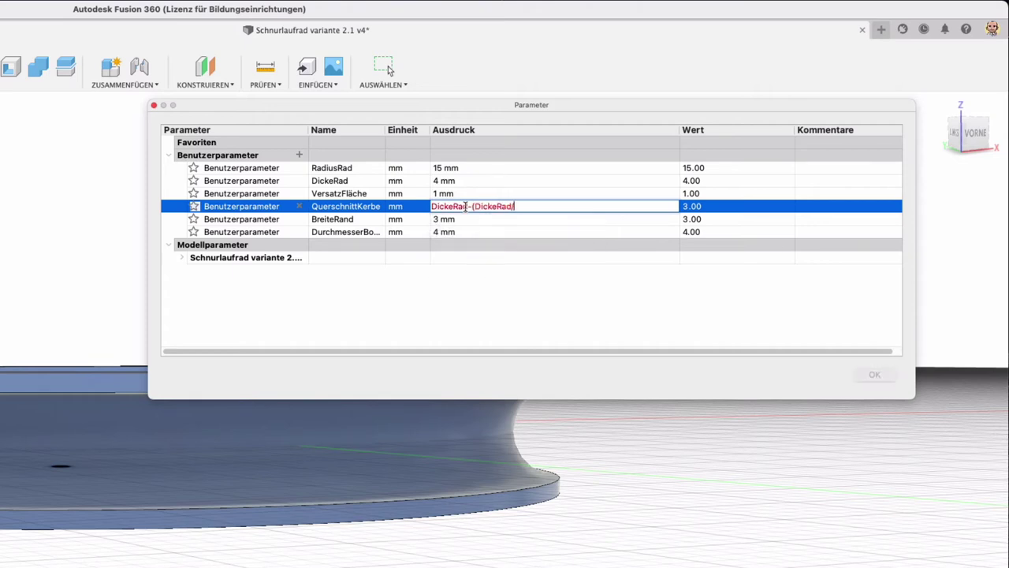
text(/4))
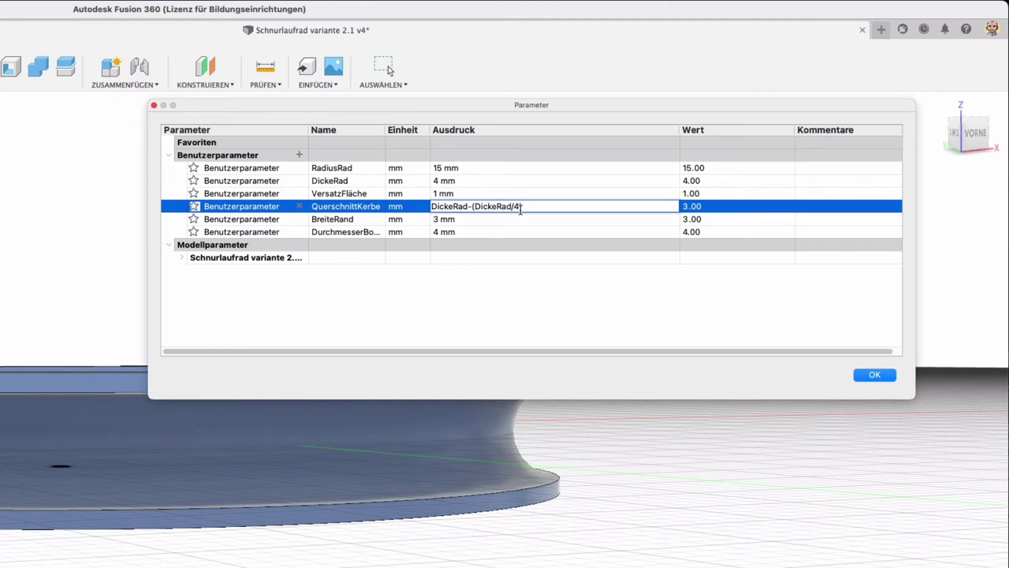
text())
key(Left)
key(Left)
key(Left)
key(Left)
key(Left)
key(Left)
key(Left)
key(Left)
key(Left)
Step: Apply the parameter changes and orbit to view the pulley from above
click(874, 376)
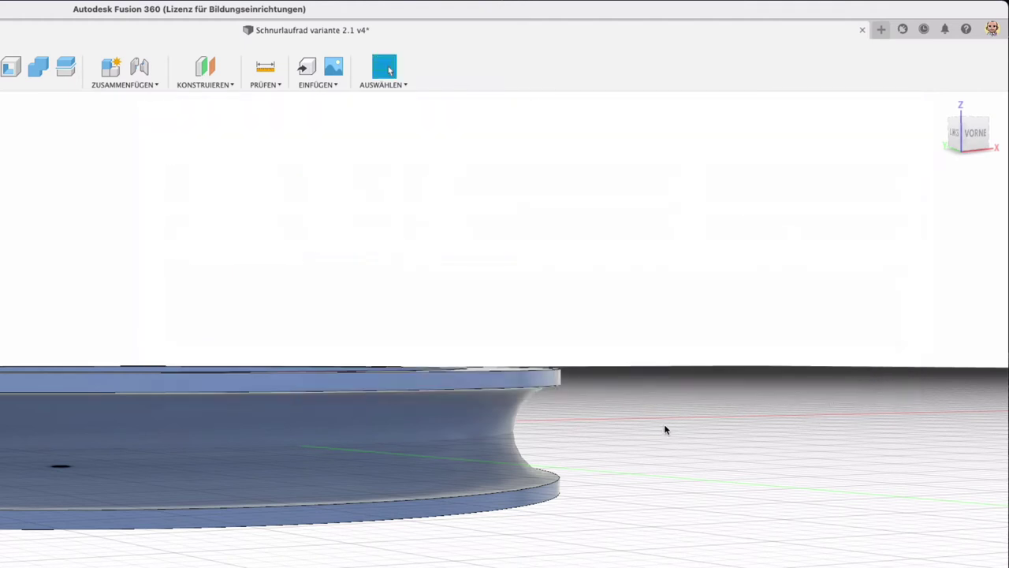
shift+middle_drag(484, 289, 516, 339)
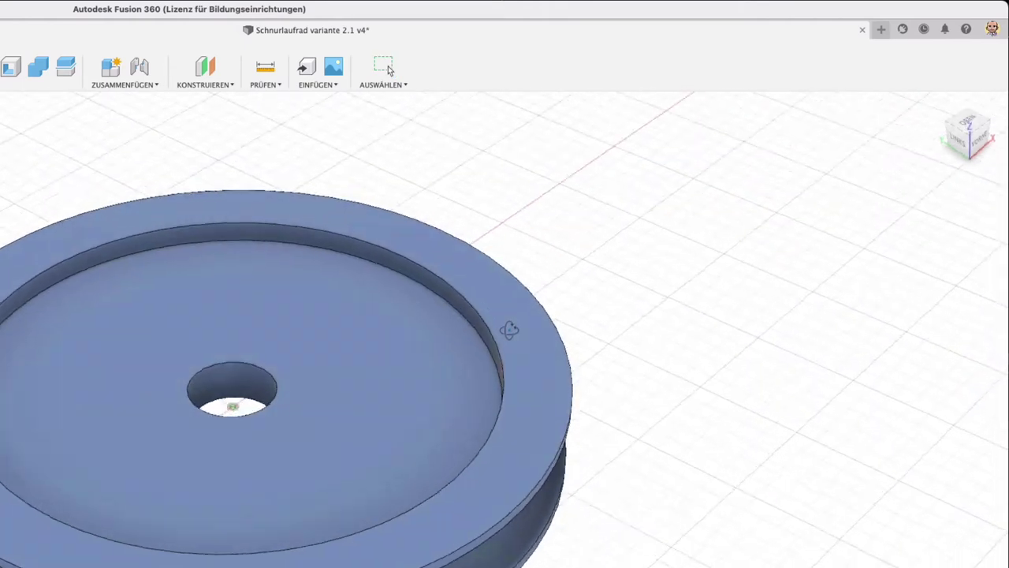
key(Escape)
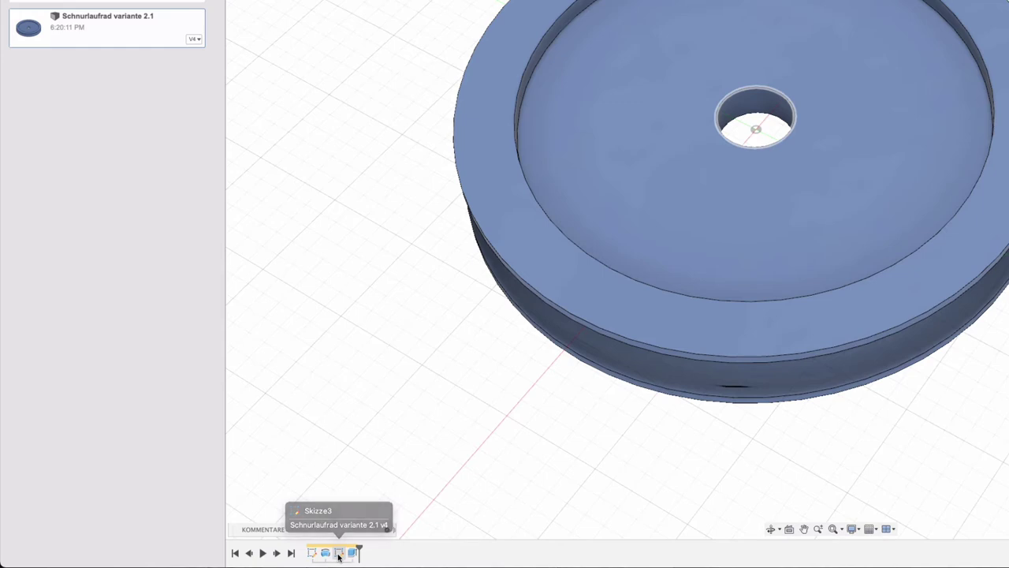
Step: Edit Skizze3 and link the centre hole's Ø4 dimension to DurchmesserBohrung
right_click(339, 554)
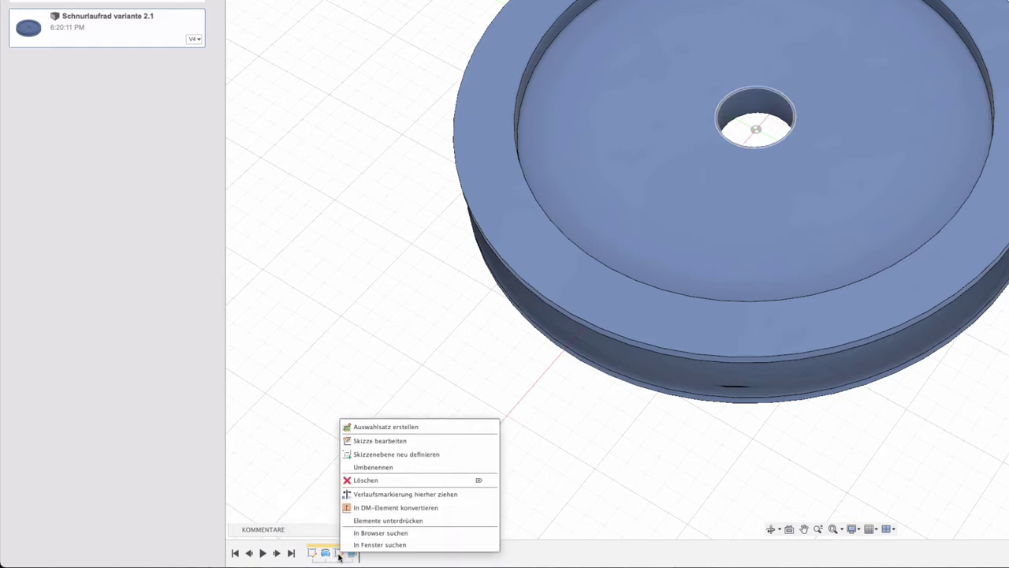
click(386, 442)
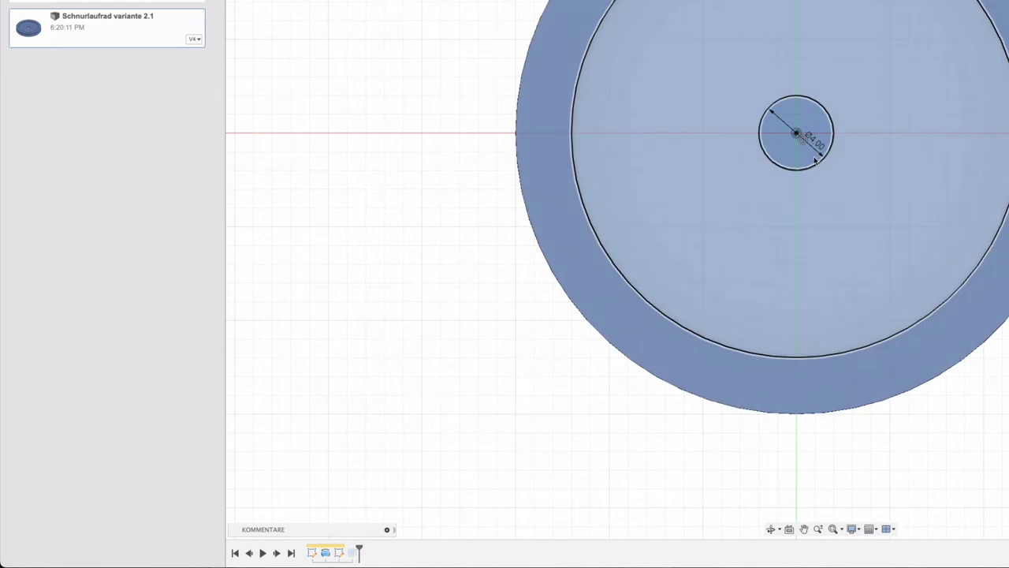
scroll(815, 146, up, 2)
scroll(815, 146, up, 2)
scroll(815, 147, up, 1)
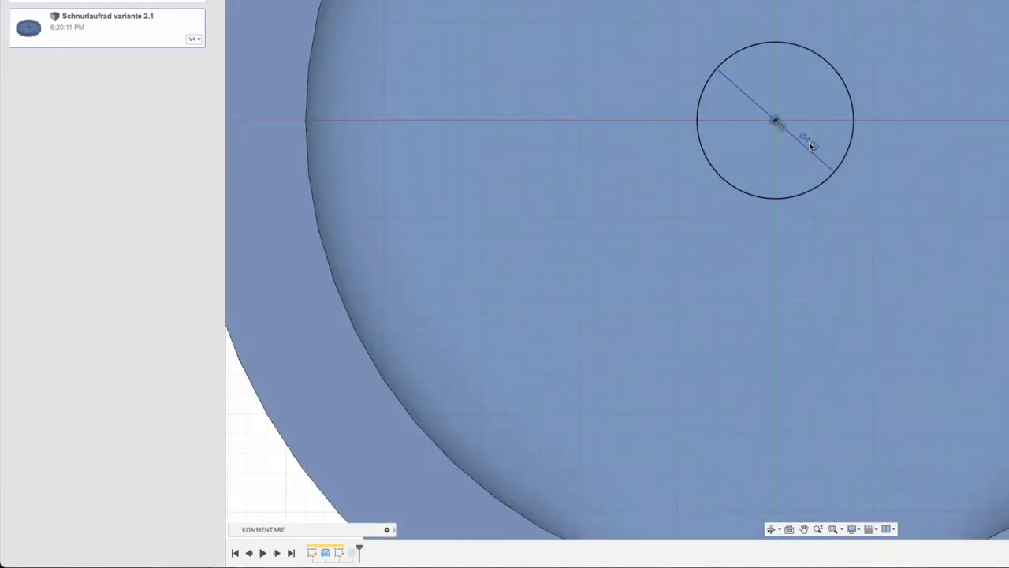
double_click(810, 146)
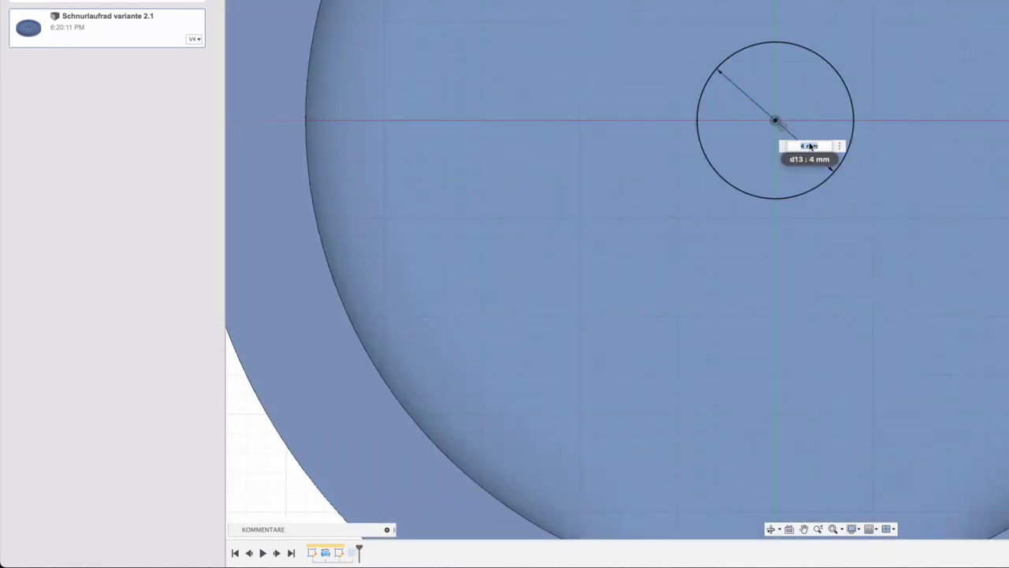
text(Dur)
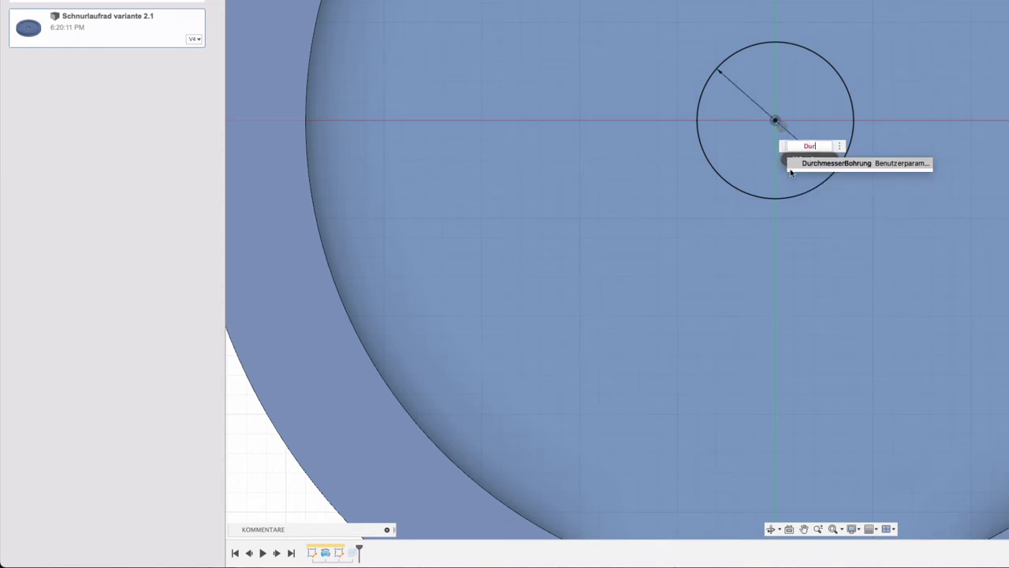
click(858, 163)
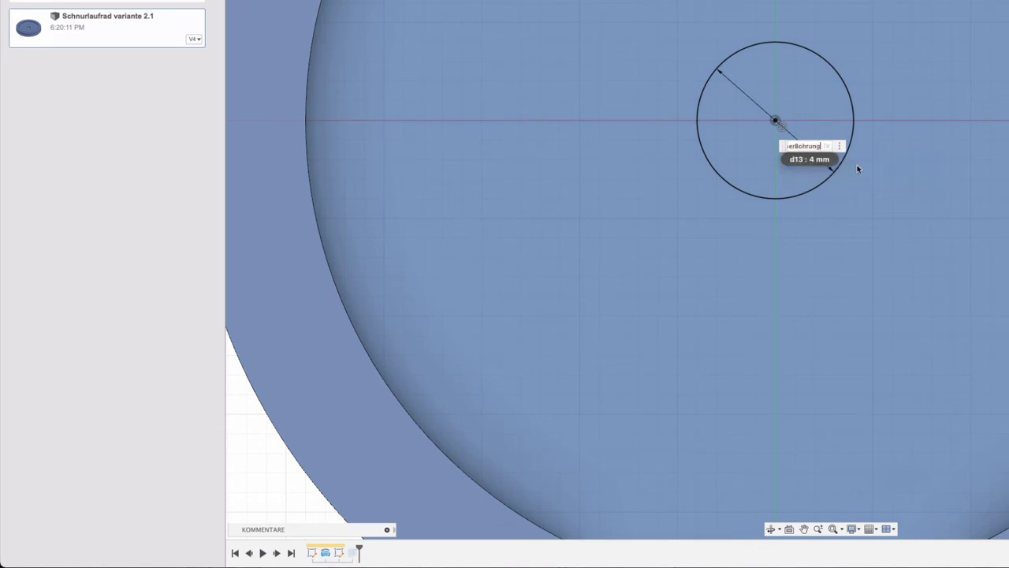
key(Return)
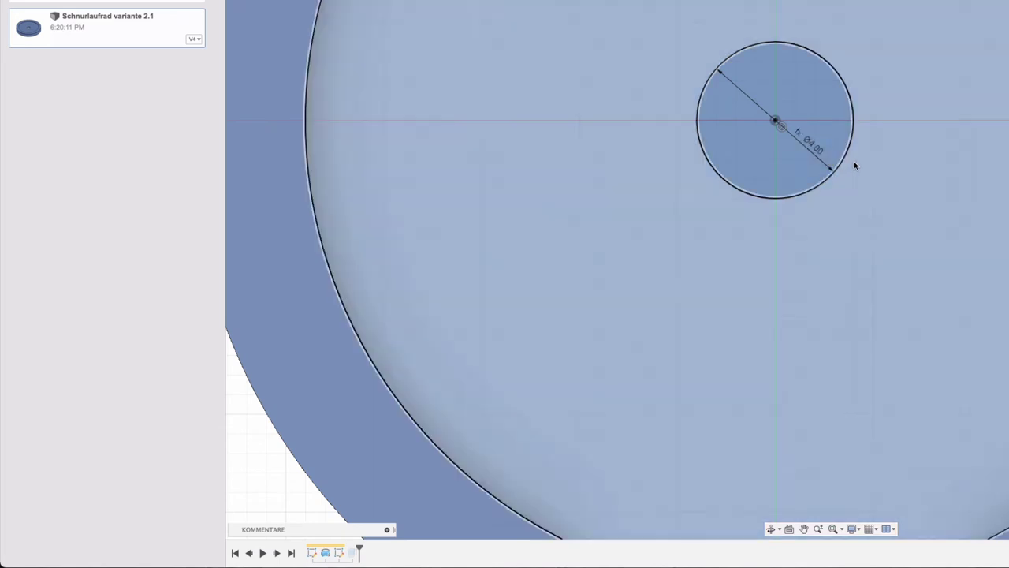
scroll(853, 161, up, 1)
scroll(850, 162, down, 3)
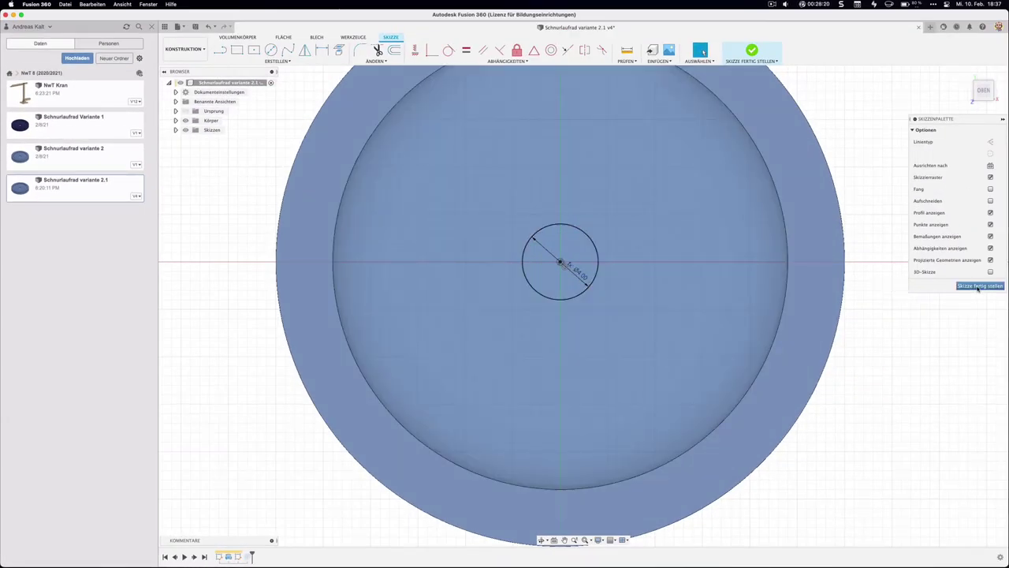
Step: Finish the sketch and set DurchmesserBohrung to 8 mm, widening the bore
click(977, 287)
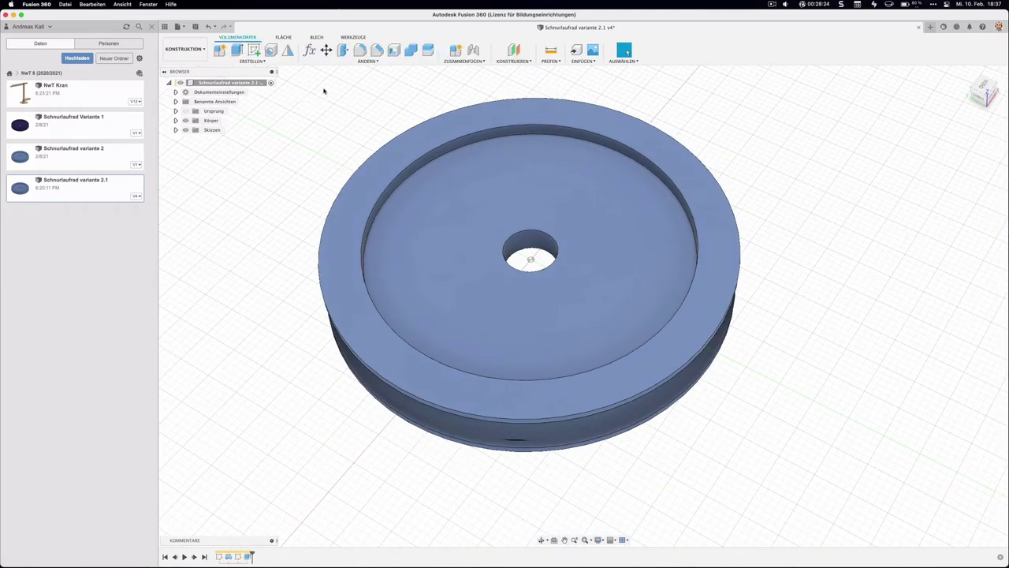
click(310, 51)
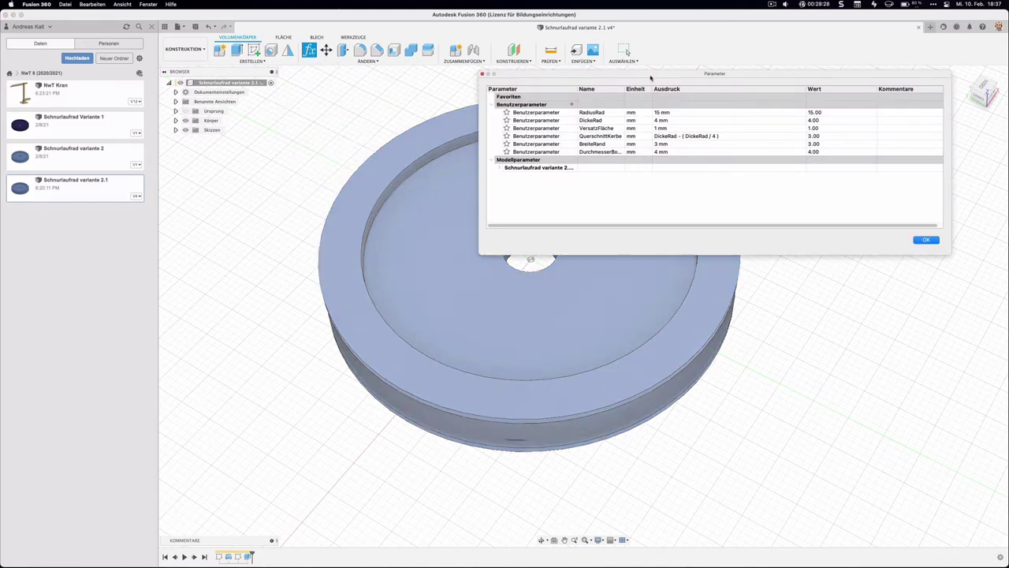
drag(651, 77, 540, 338)
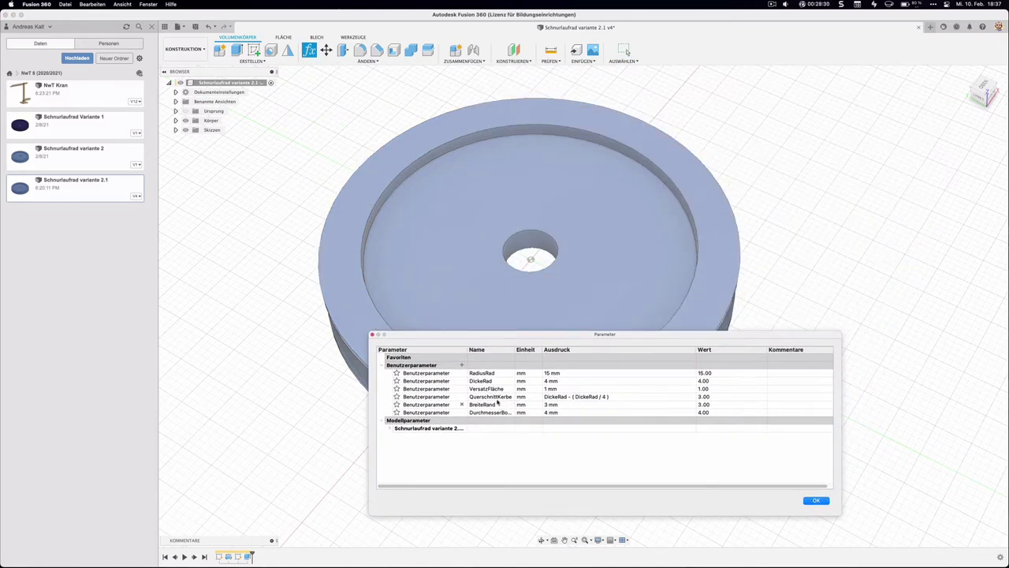
click(555, 414)
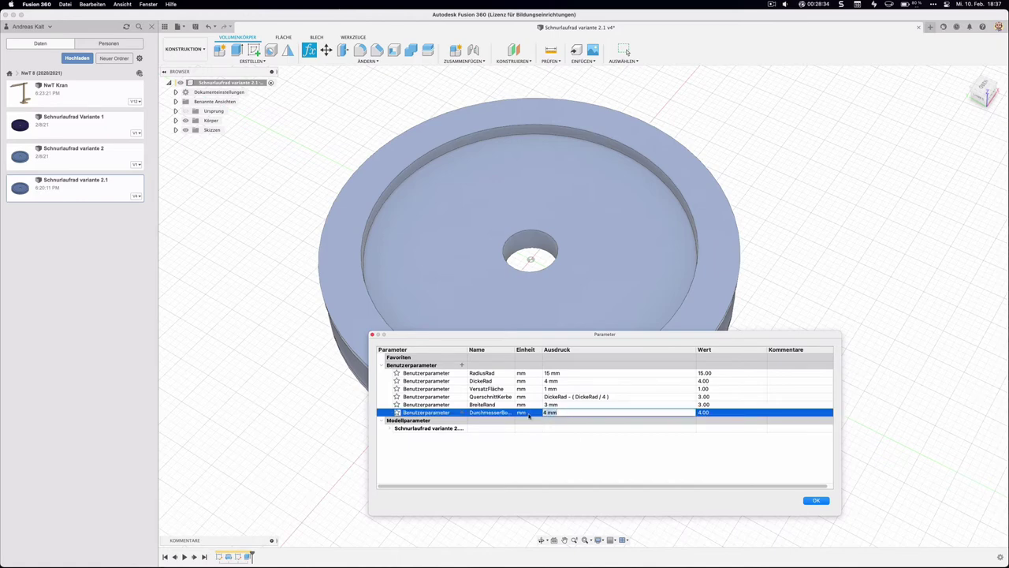
text(8)
click(815, 502)
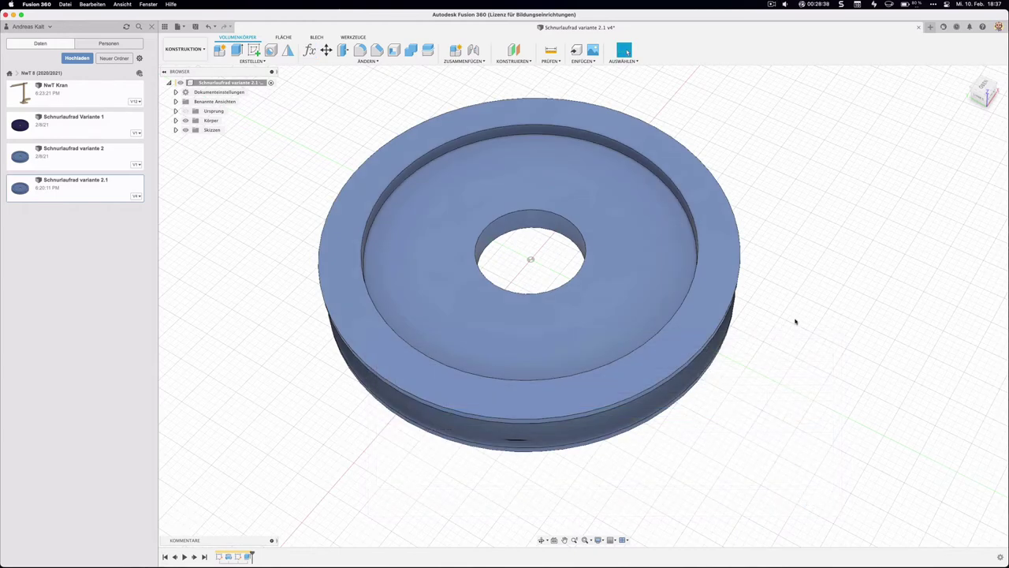
Step: Set DurchmesserBohrung back to 4 mm
click(309, 49)
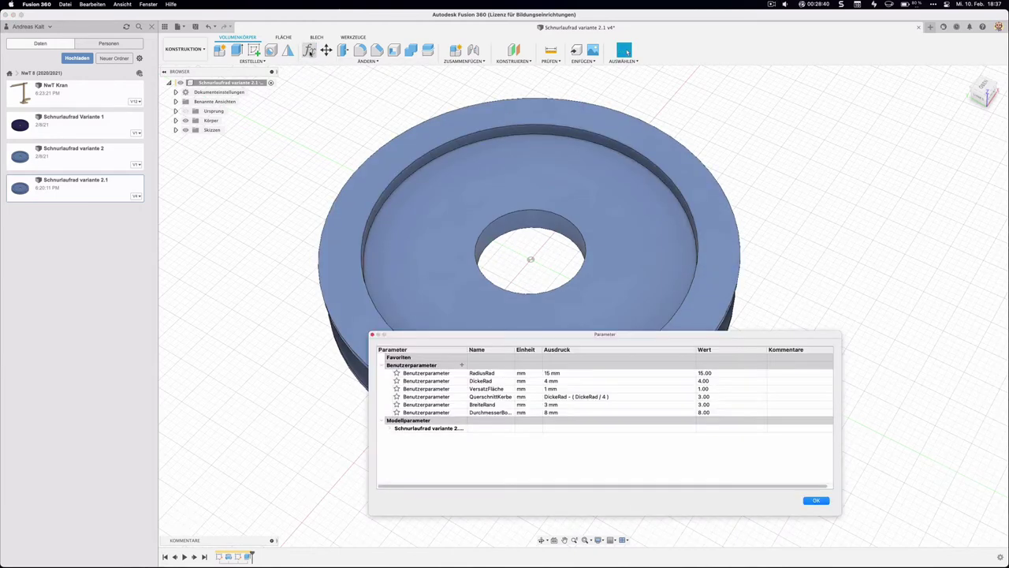
click(546, 413)
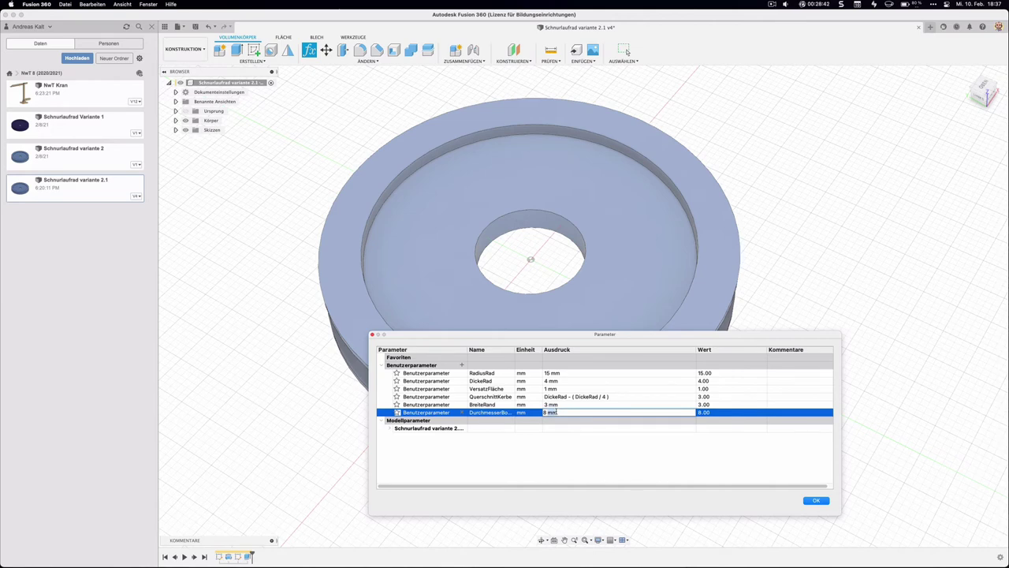
text(4)
click(817, 501)
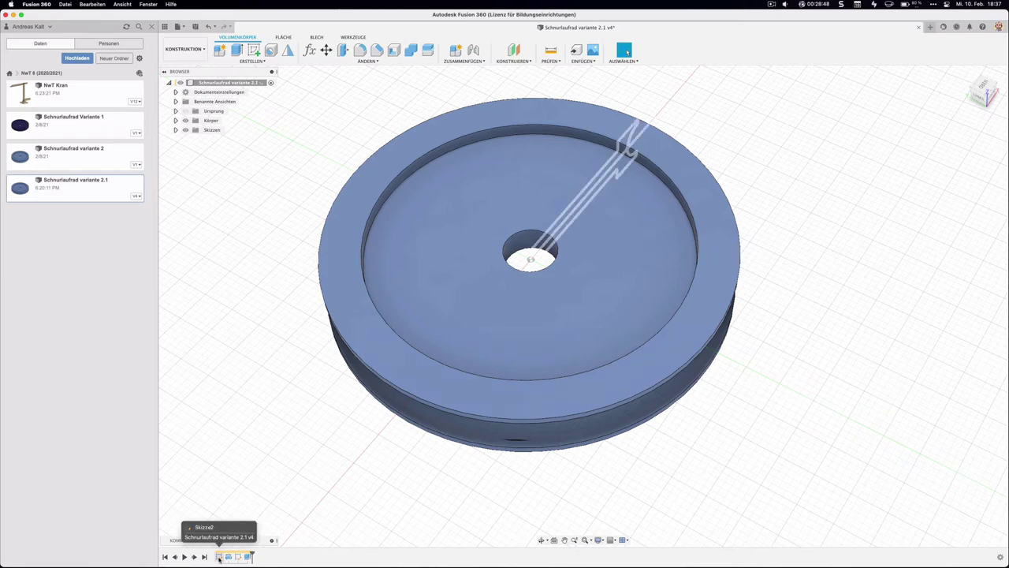
Step: Edit Skizze2 and drive the 15.00 length by RadiusRad and 4.00 height by DickeRad
right_click(219, 558)
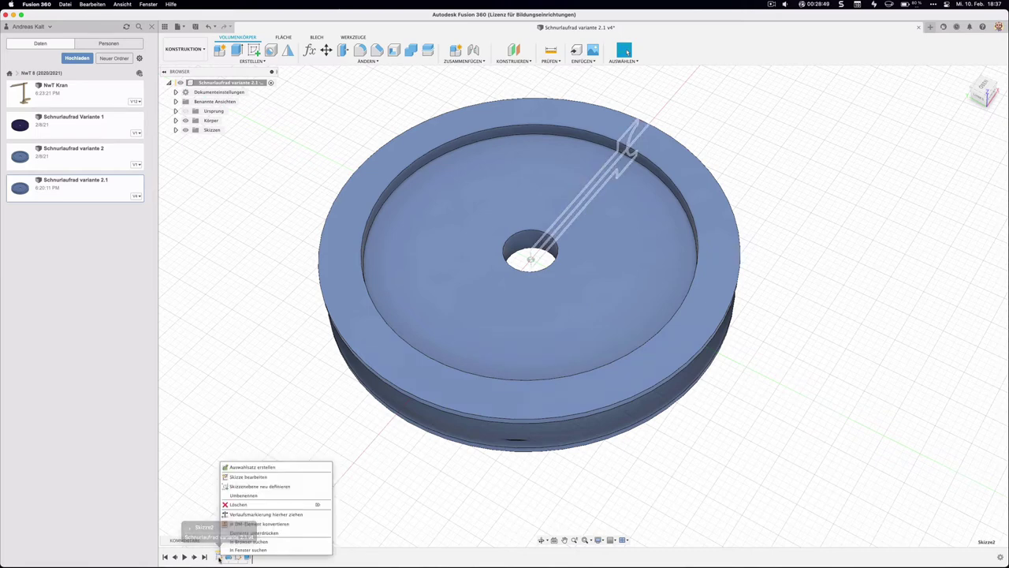
click(250, 479)
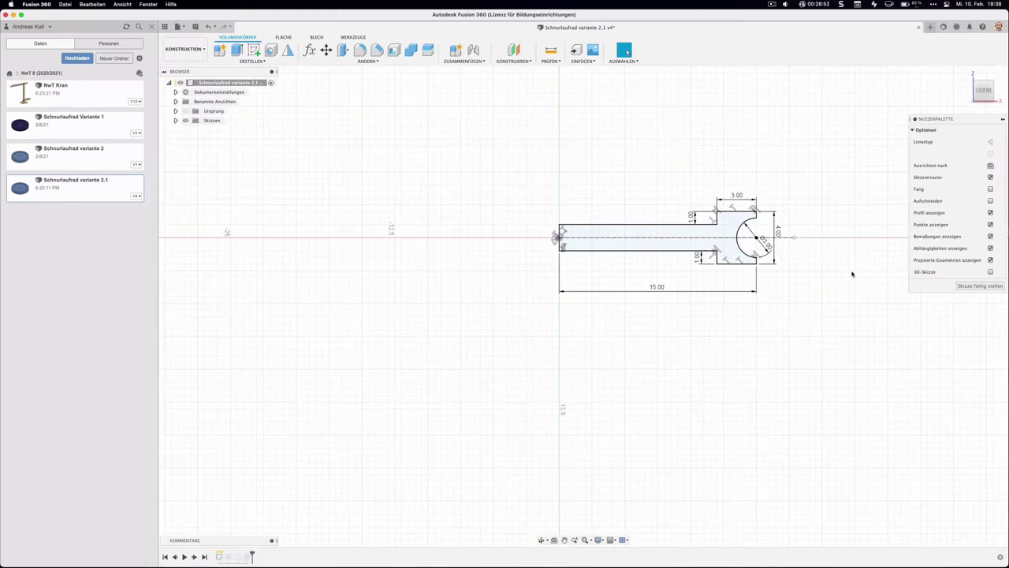
scroll(845, 278, up, 1)
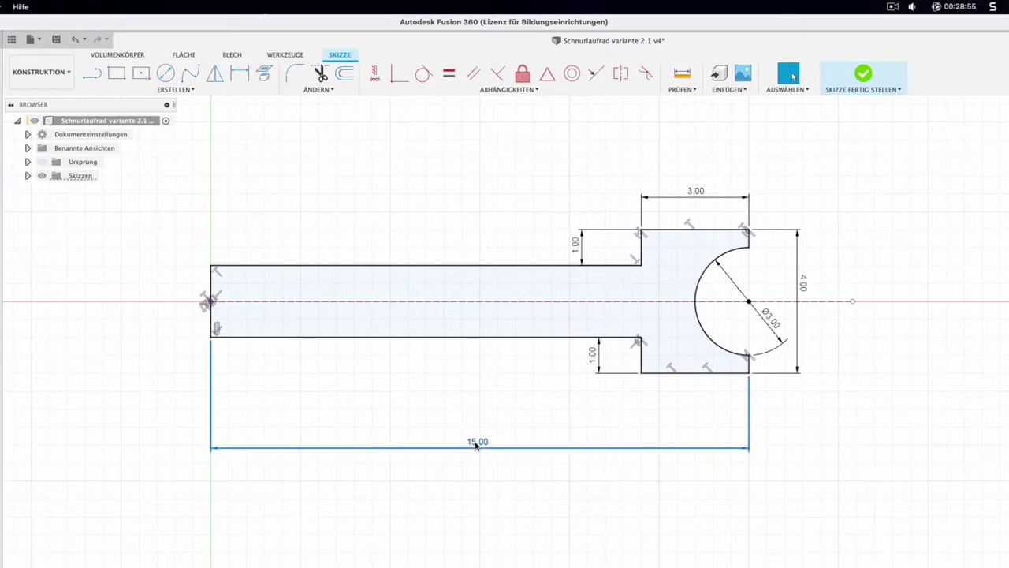
double_click(476, 444)
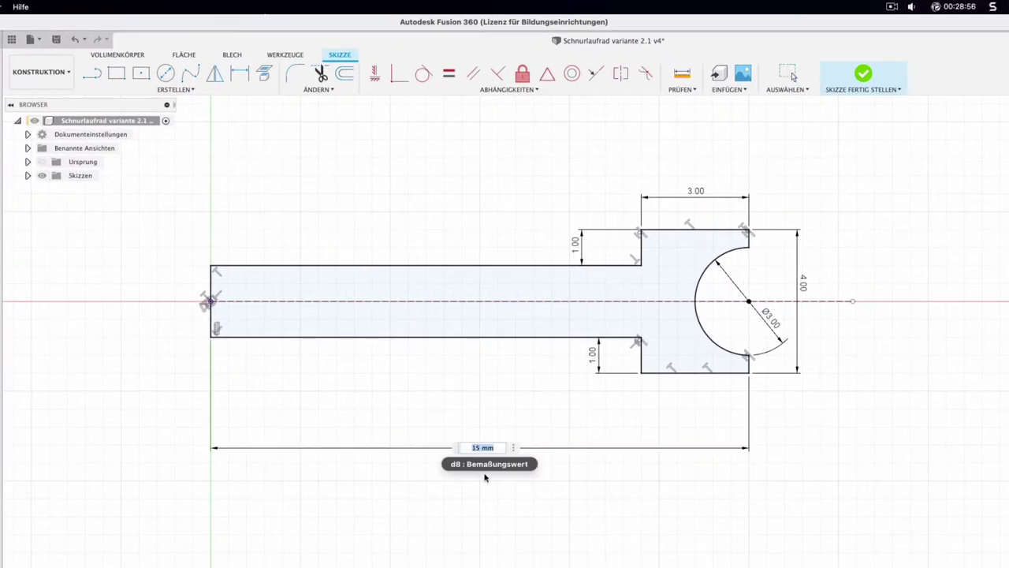
text(Rad)
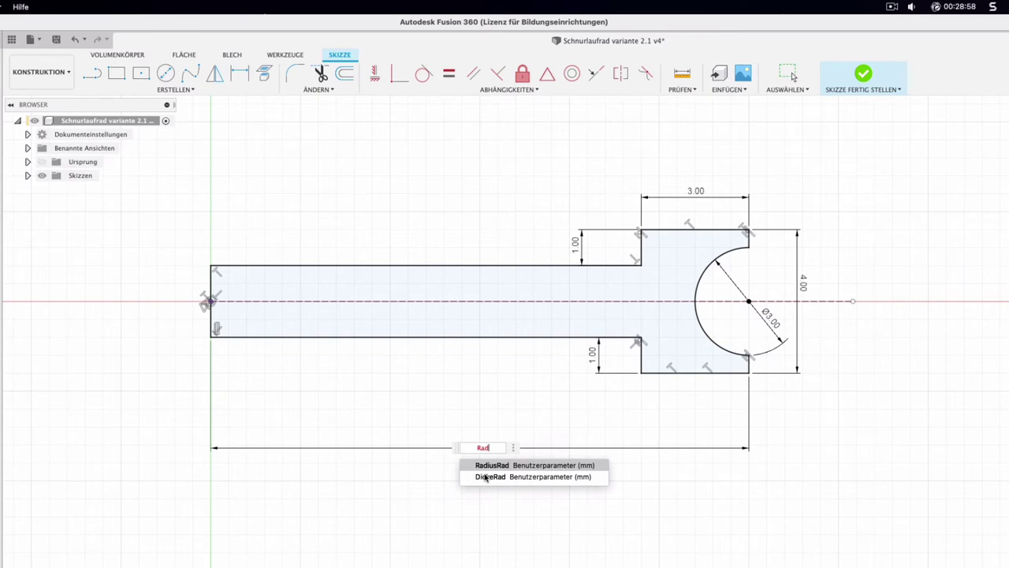
key(Return)
key(Return)
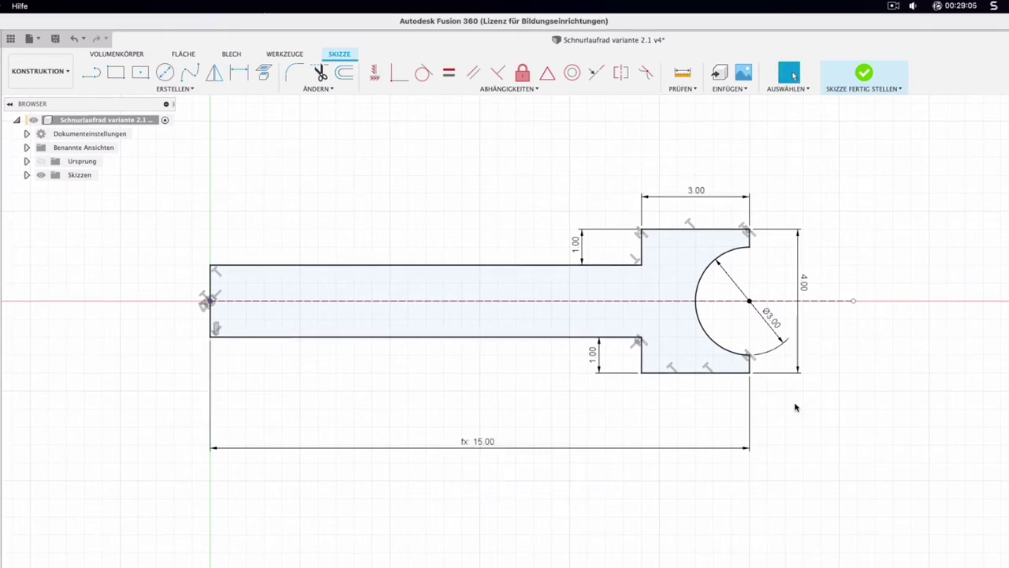
double_click(802, 282)
text(d)
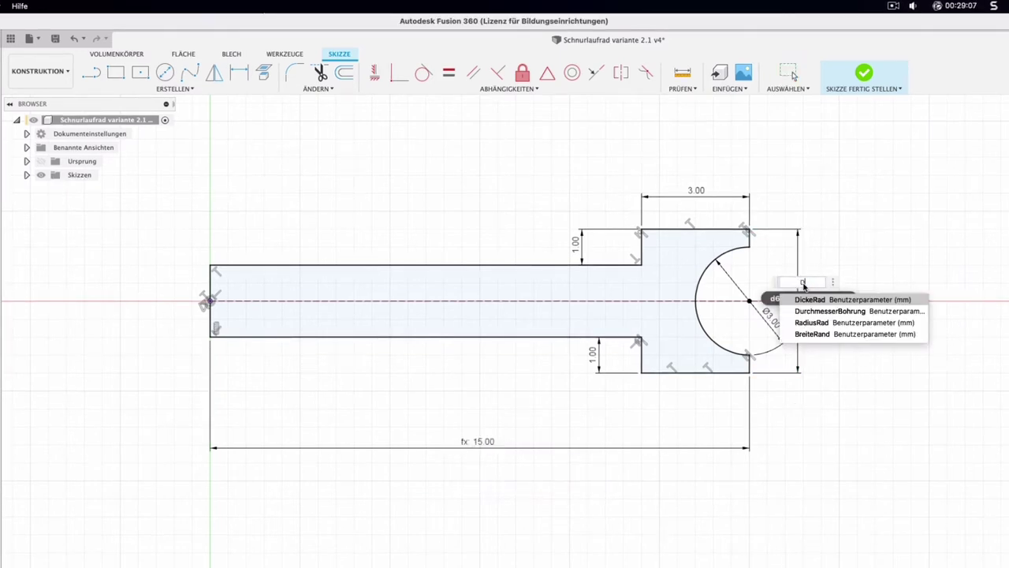
click(863, 299)
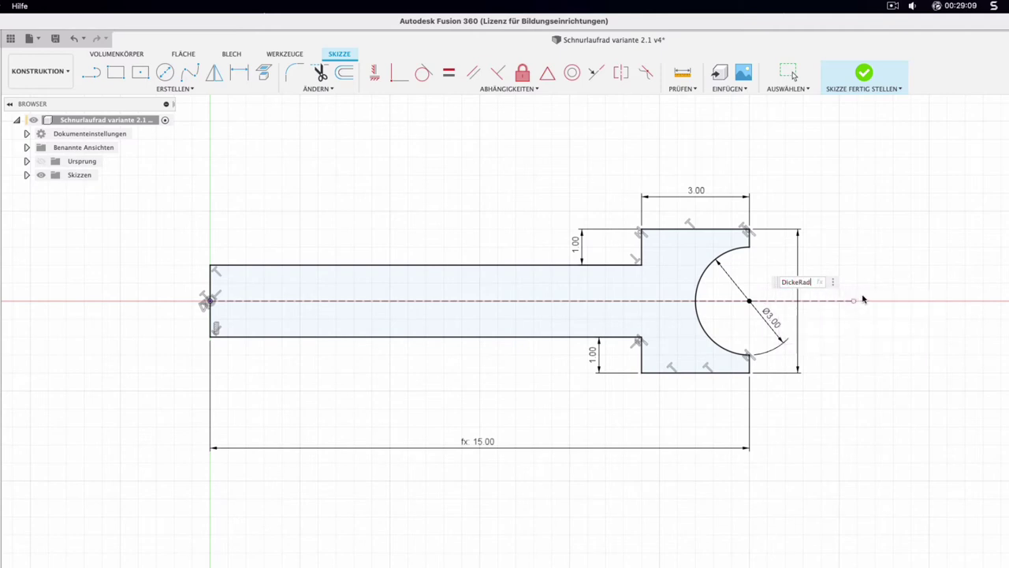
key(Return)
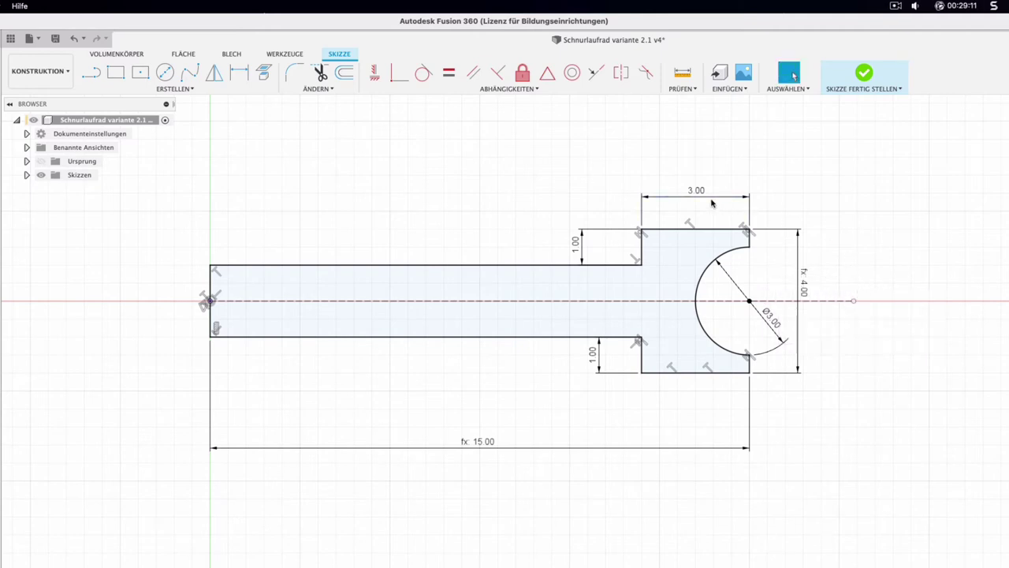
Step: Drive the 3.00 width by BreiteRand and both 1.00 steps by VersatzFläche
double_click(702, 193)
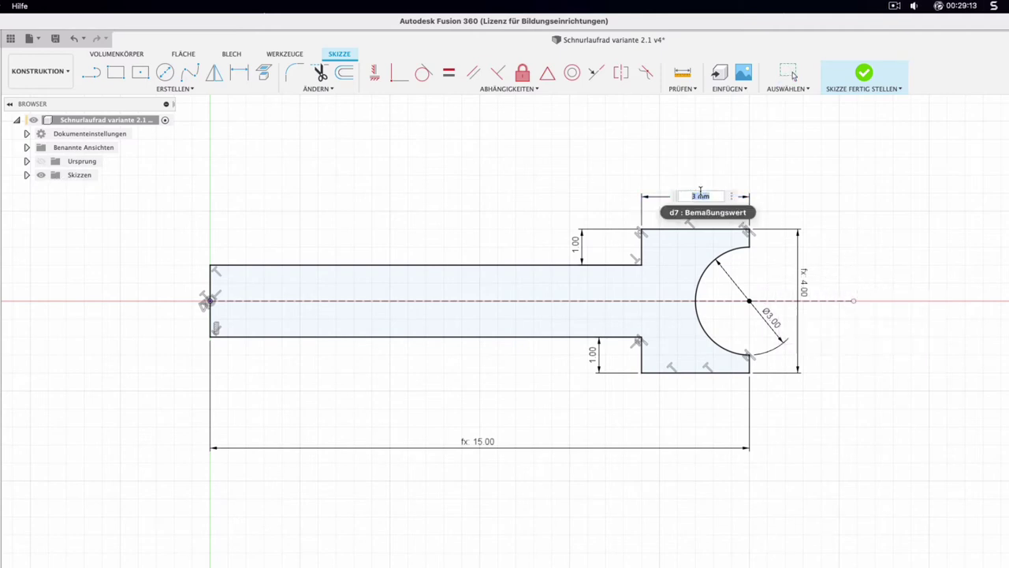
text(R)
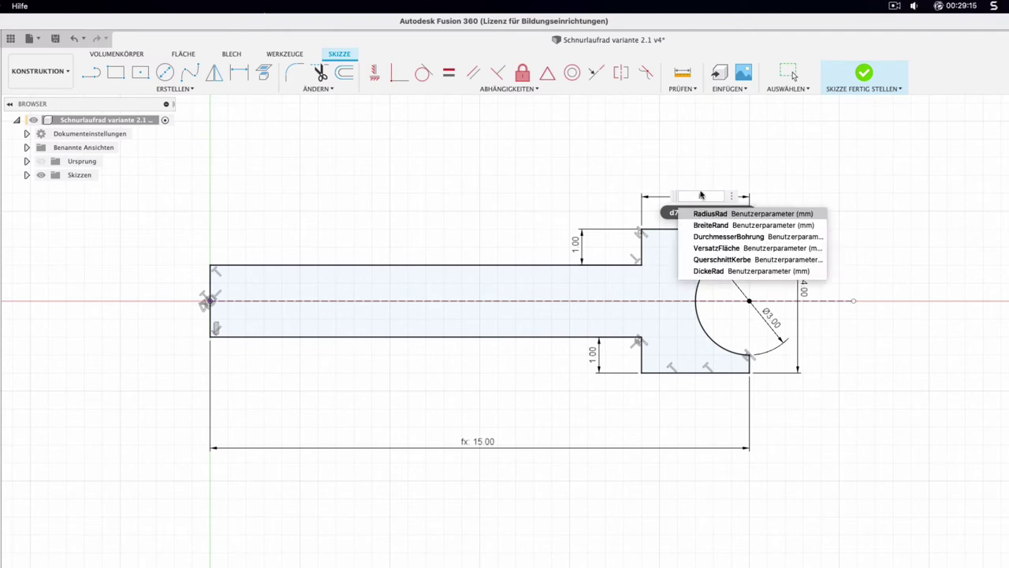
text(a)
click(708, 236)
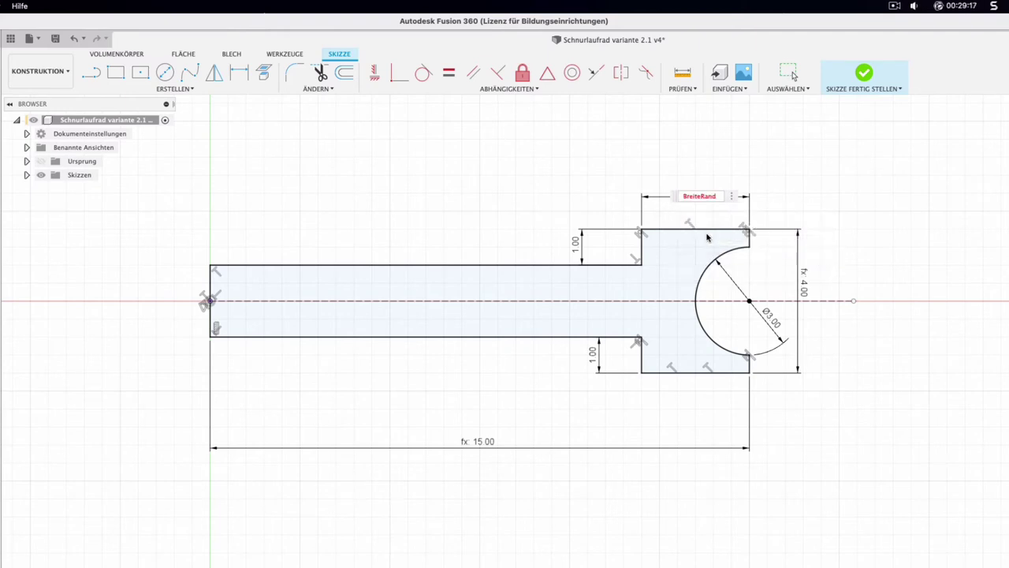
key(Return)
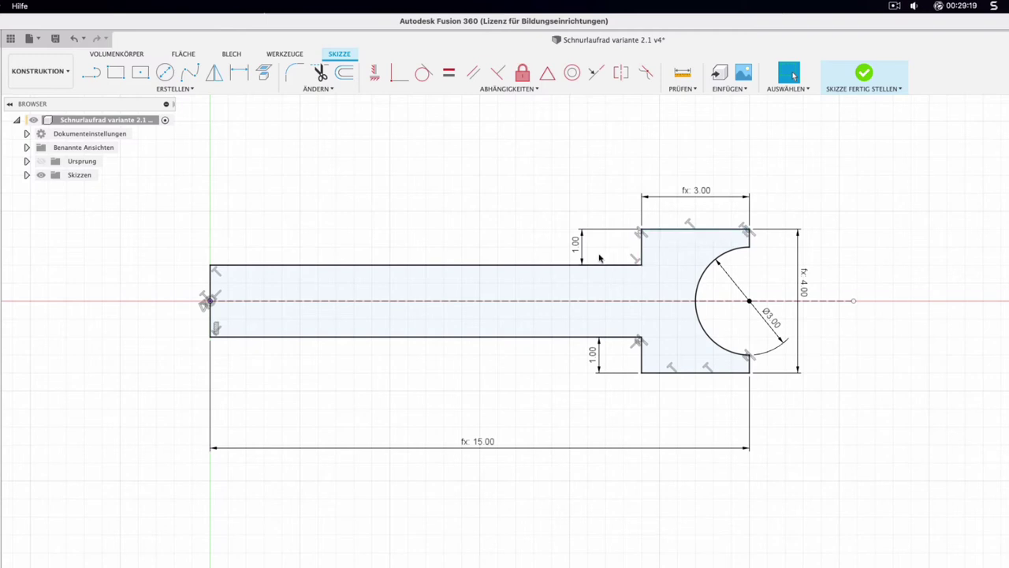
double_click(576, 244)
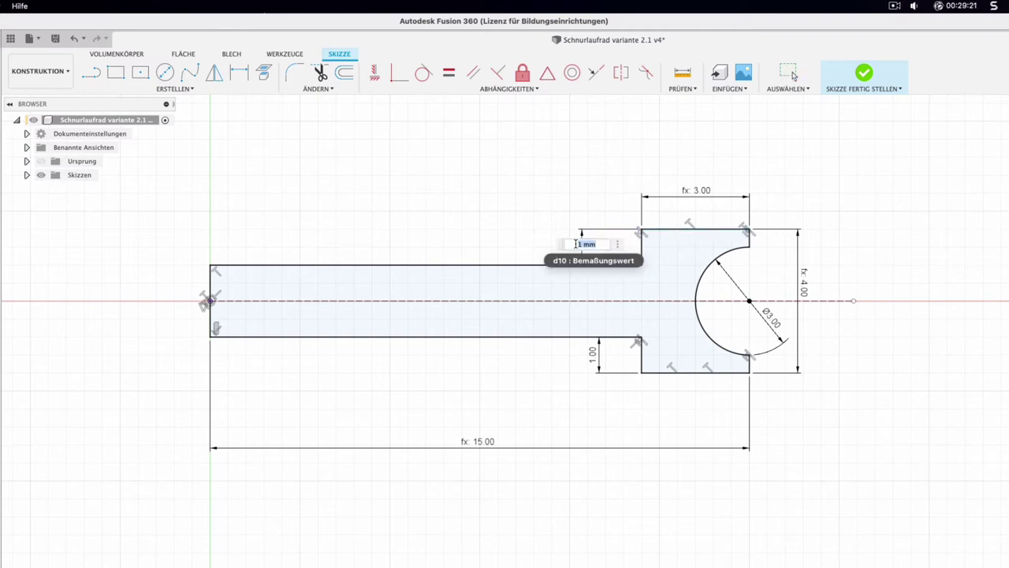
text(VersatzFläche)
key(Return)
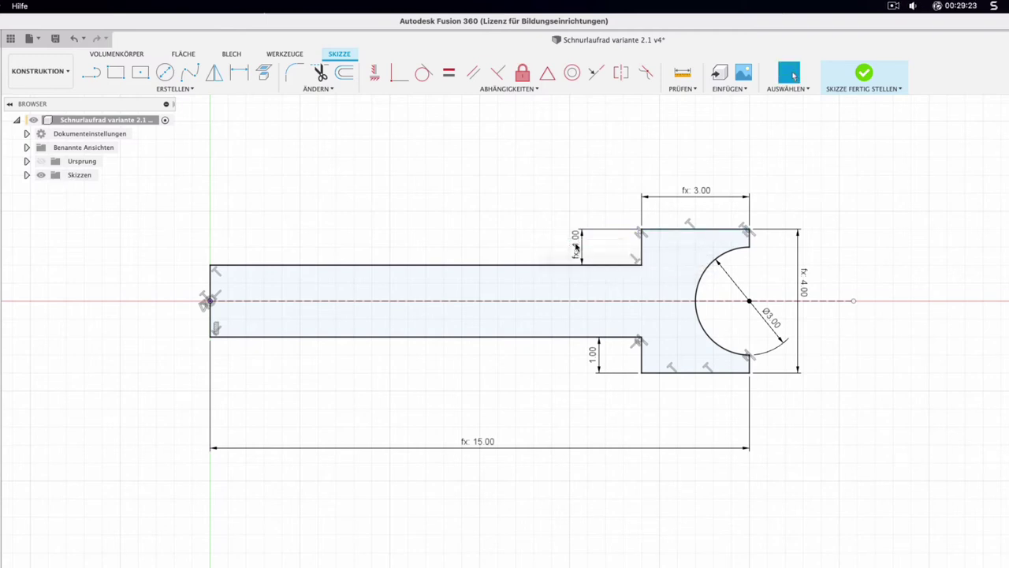
double_click(594, 355)
text(VersatzFläche)
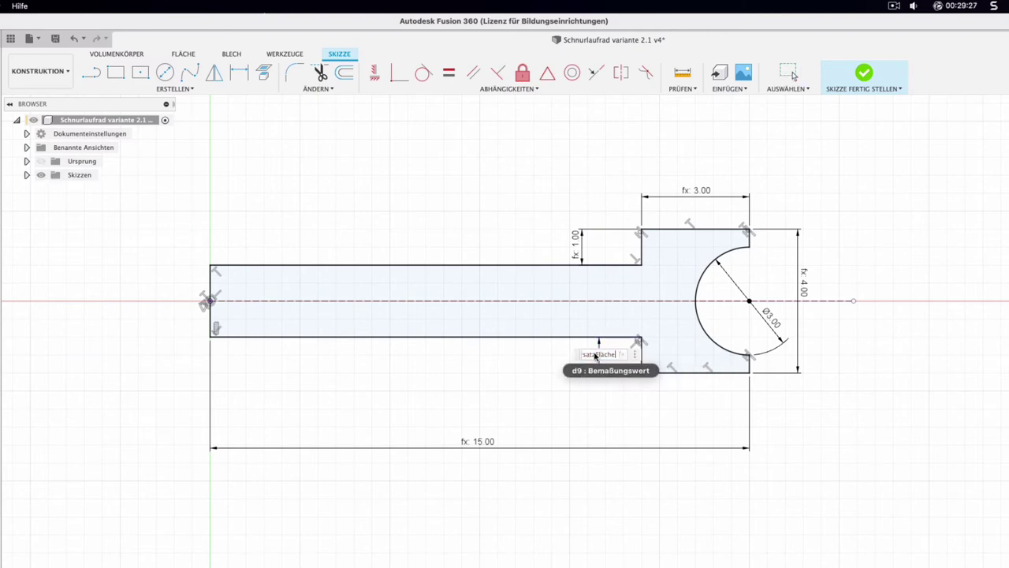
key(Return)
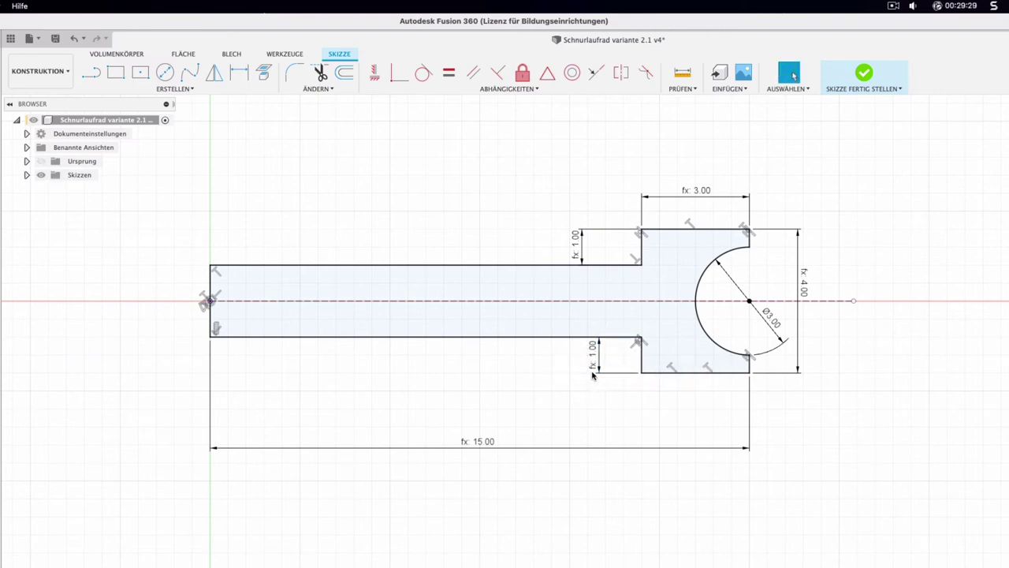
Step: Link the Ø3.00 groove diameter to QuerschnittKerbe
scroll(446, 471, up, 3)
scroll(508, 429, up, 2)
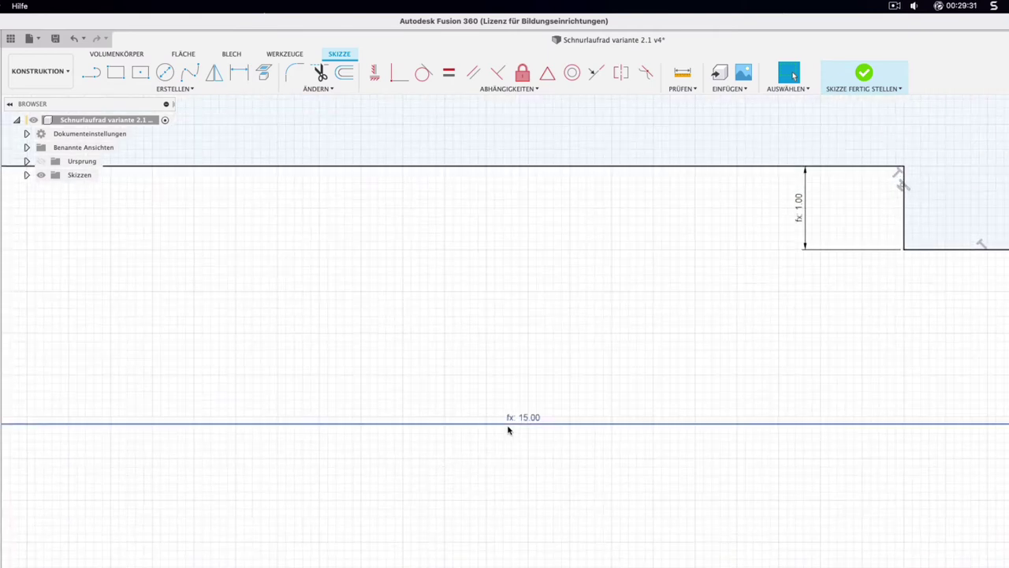
scroll(512, 430, down, 2)
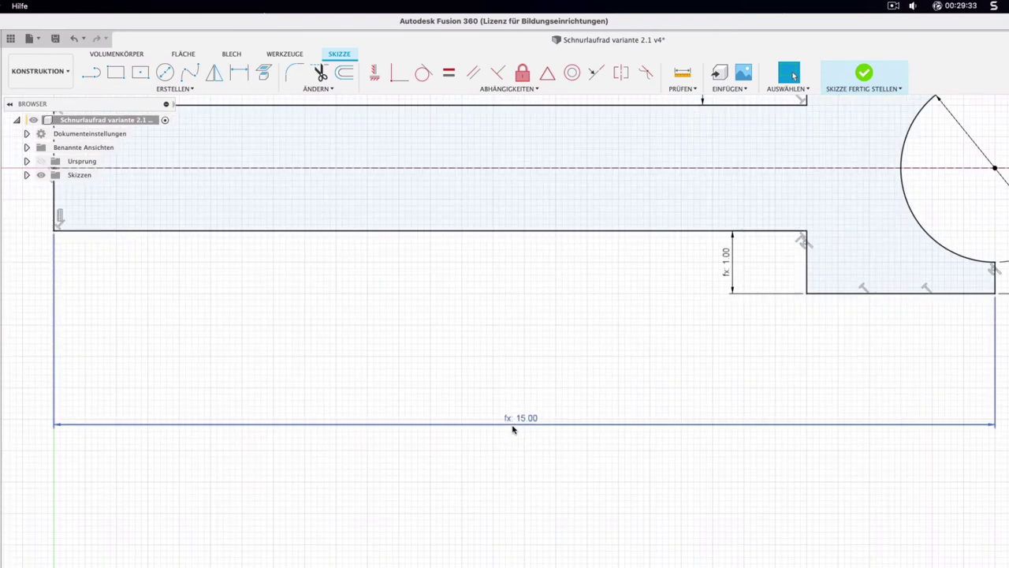
scroll(511, 430, down, 1)
scroll(510, 430, down, 1)
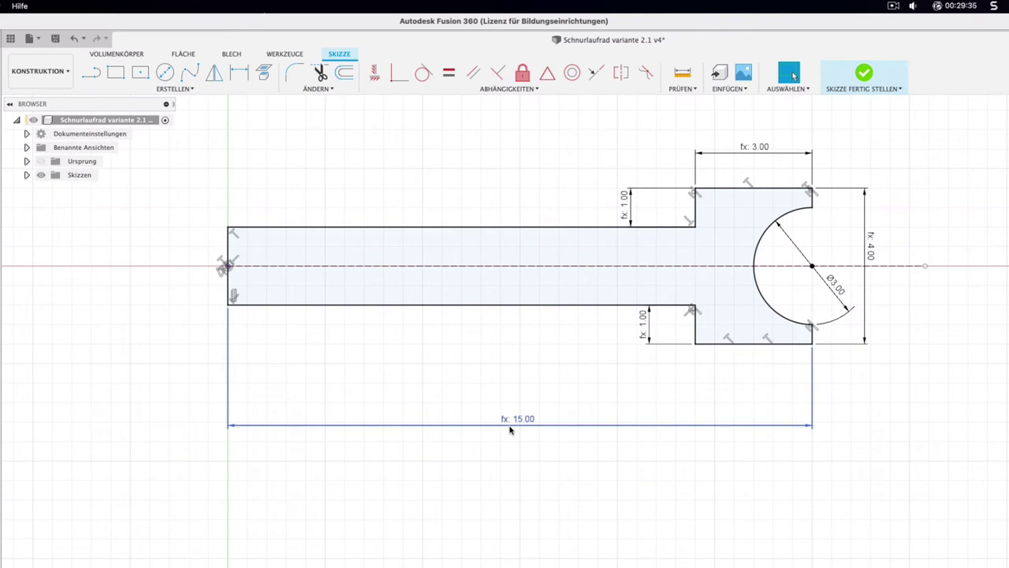
scroll(599, 443, down, 1)
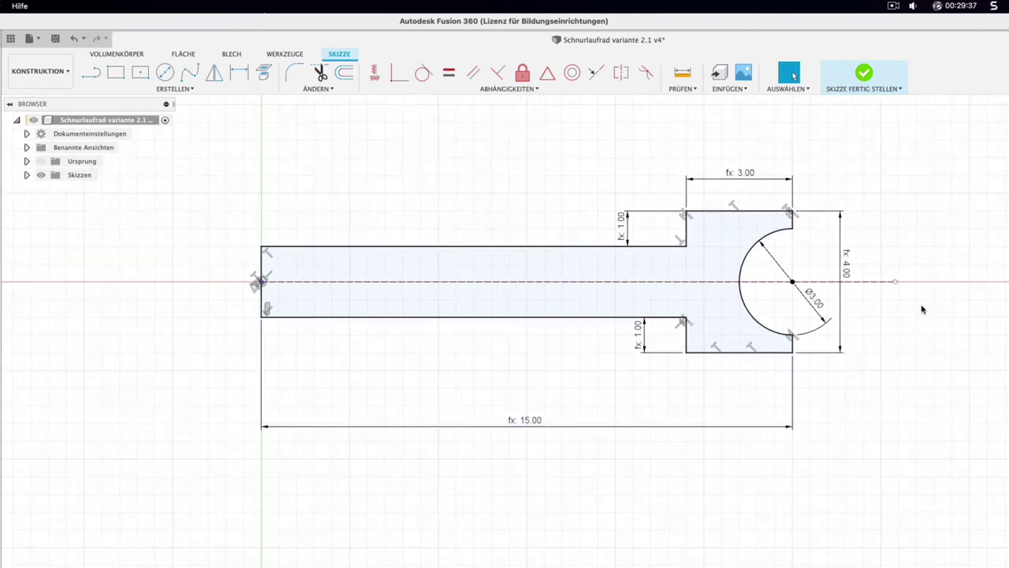
double_click(816, 300)
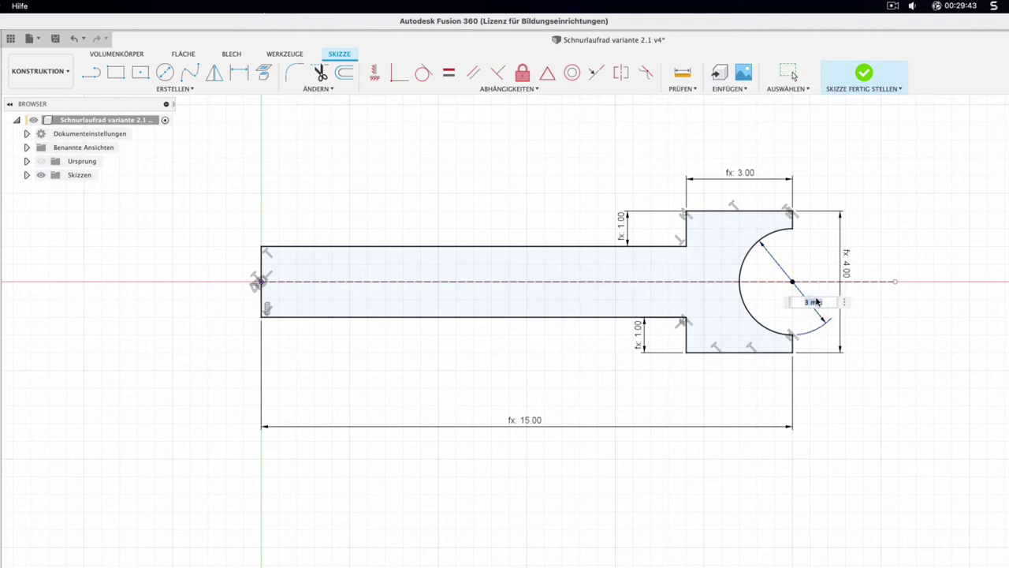
text(Qu)
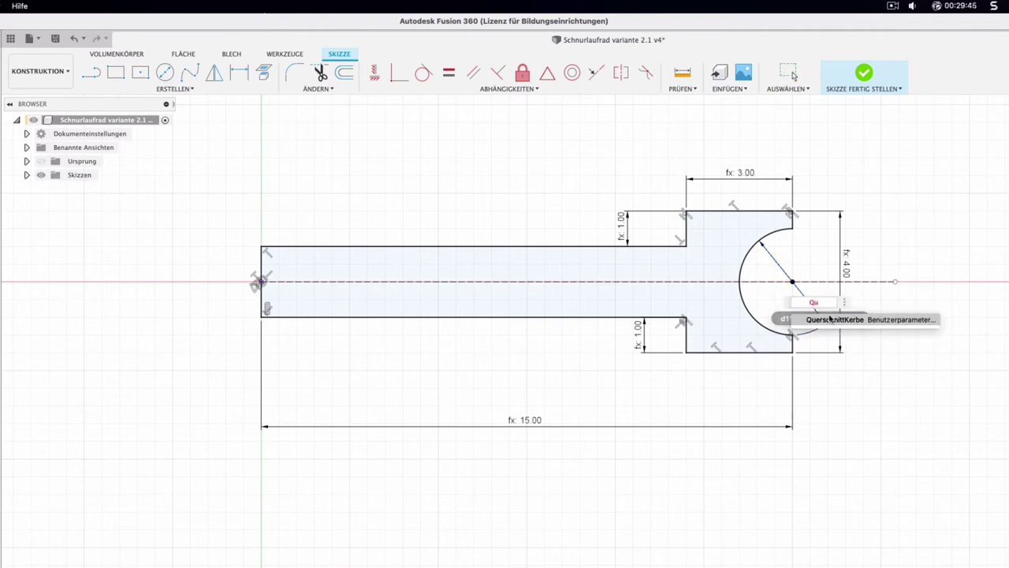
click(830, 319)
key(Return)
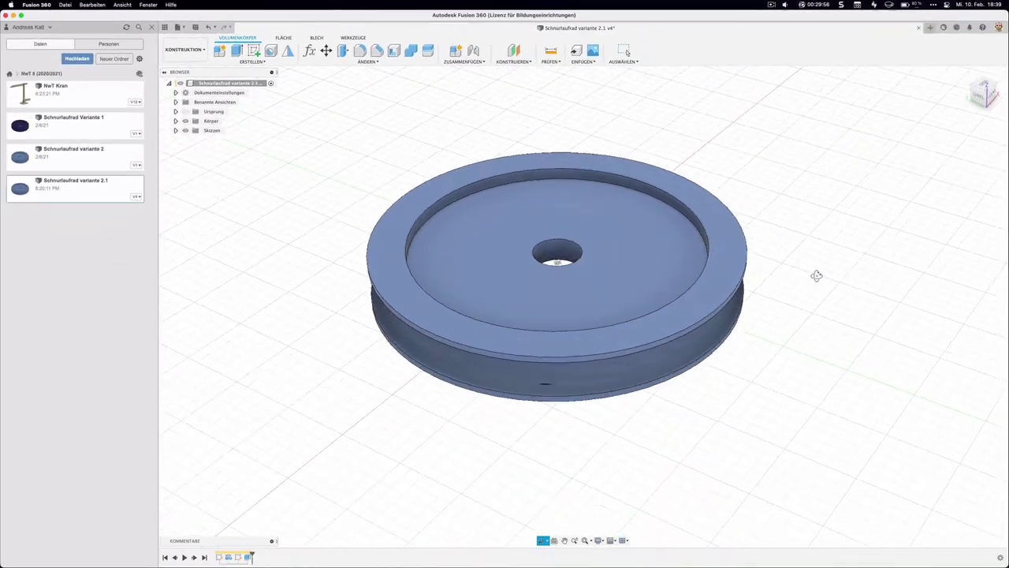
Step: Reopen the user parameters and start editing RadiusRad's 15 mm expression
mouse_move(817, 275)
shift+middle_down()
mouse_move(813, 268)
mouse_move(822, 295)
shift+middle_up()
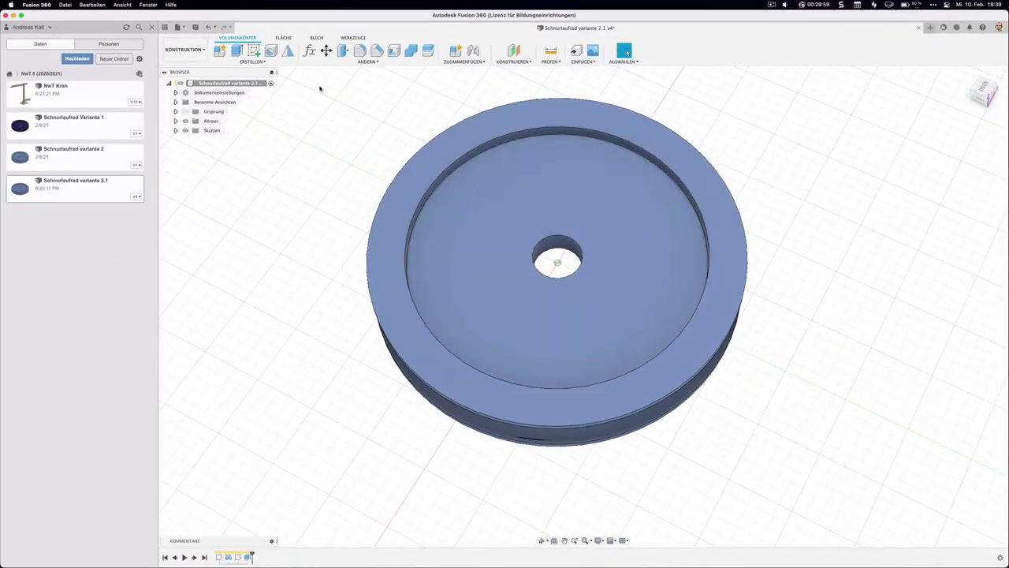
click(310, 52)
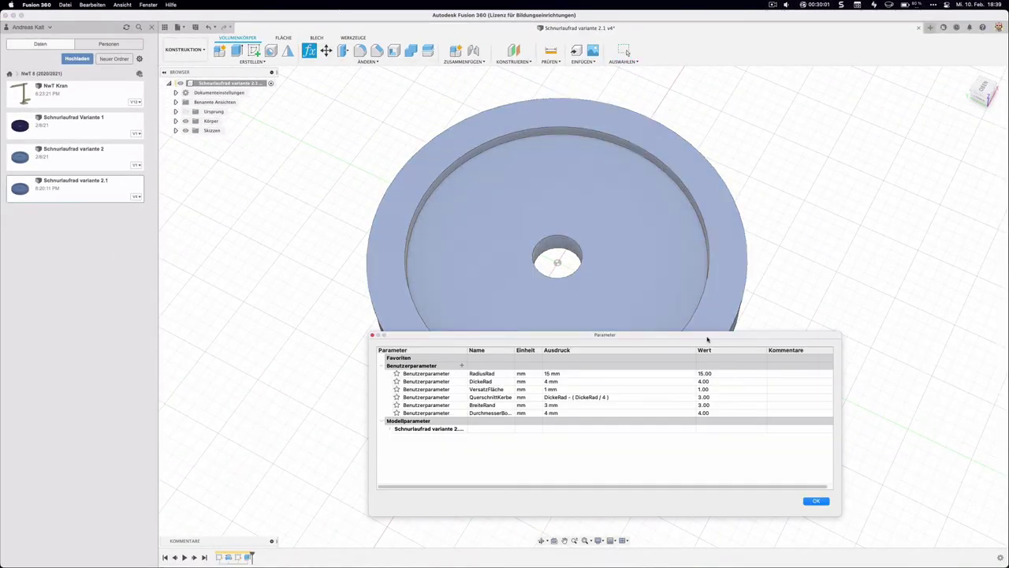
drag(780, 326, 798, 331)
scroll(773, 279, up, 2)
scroll(749, 249, up, 2)
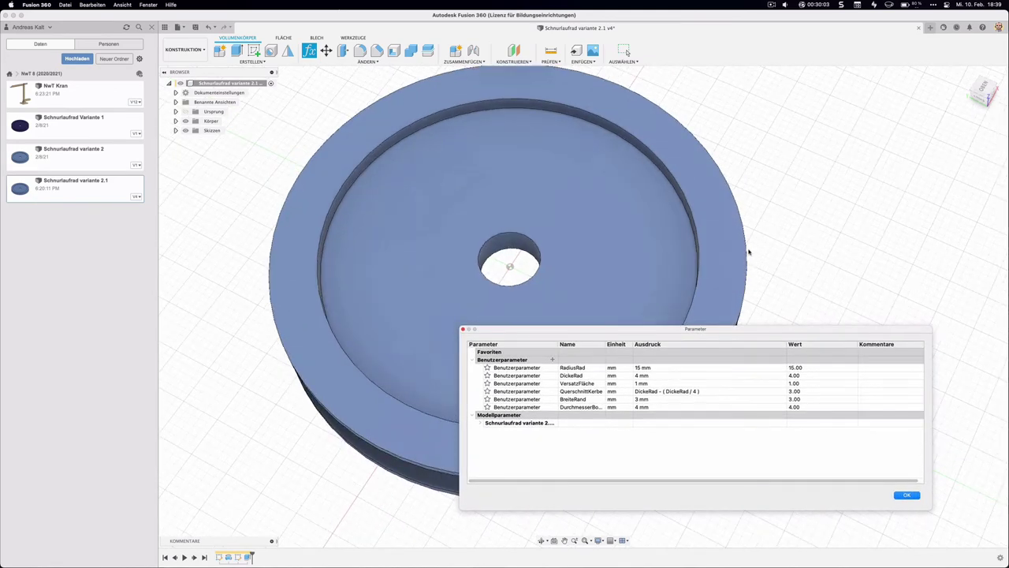
scroll(748, 253, down, 4)
scroll(791, 261, down, 3)
middle_drag(790, 261, 617, 189)
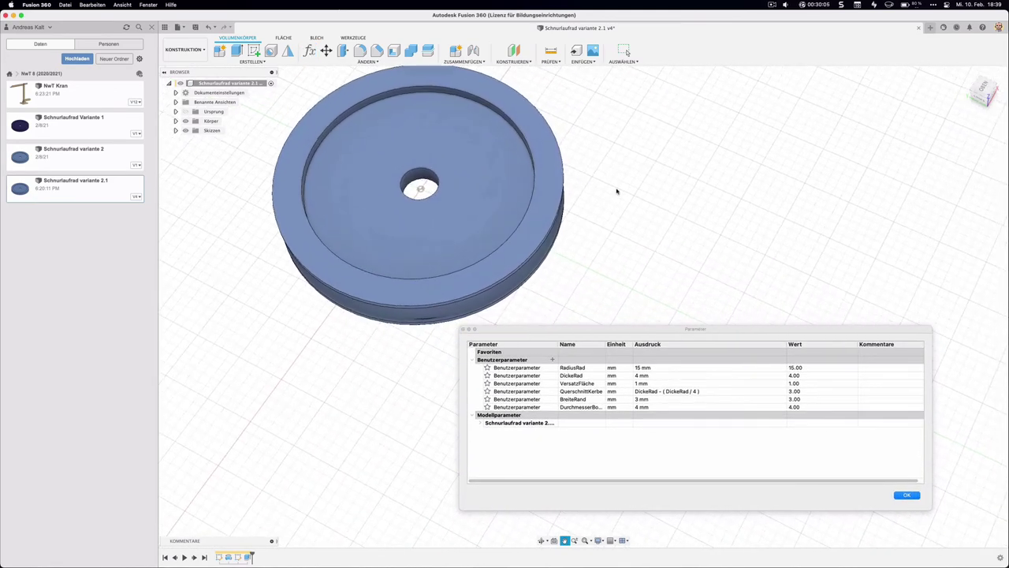
double_click(640, 368)
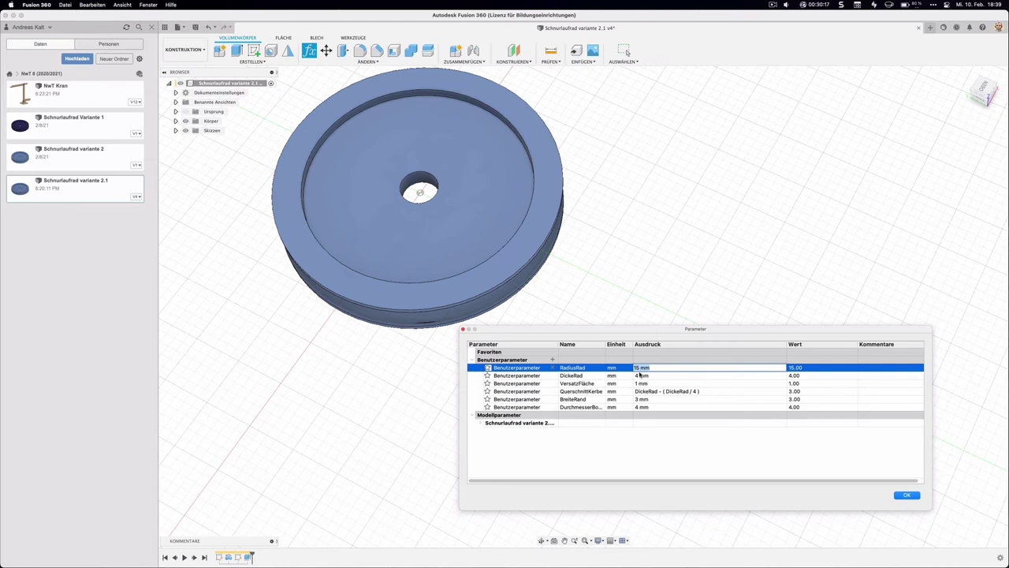
Step: Set RadiusRad to 10 mm and BreiteRand to 2 mm, resizing the pulley
text(10)
key(Return)
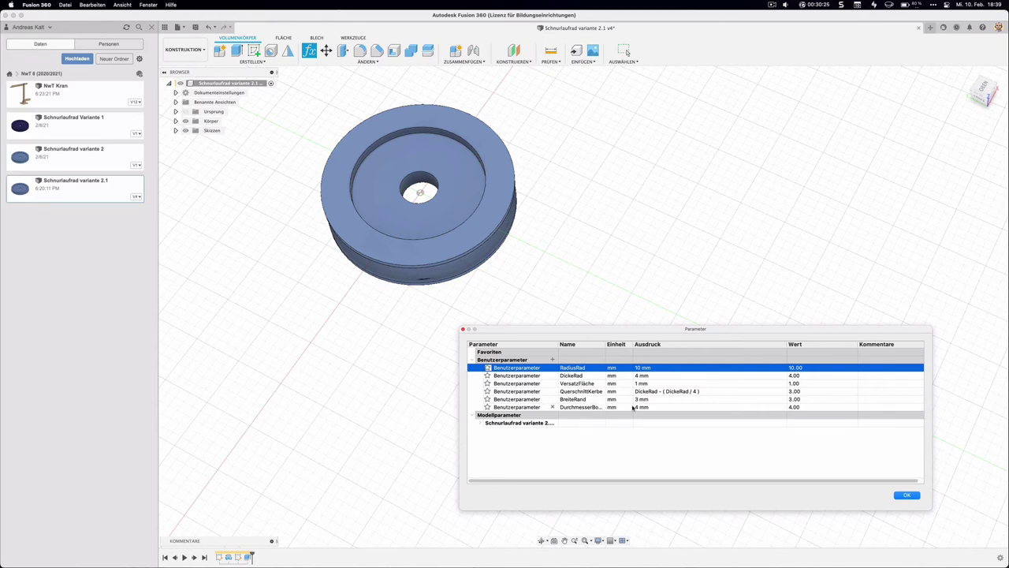
click(642, 401)
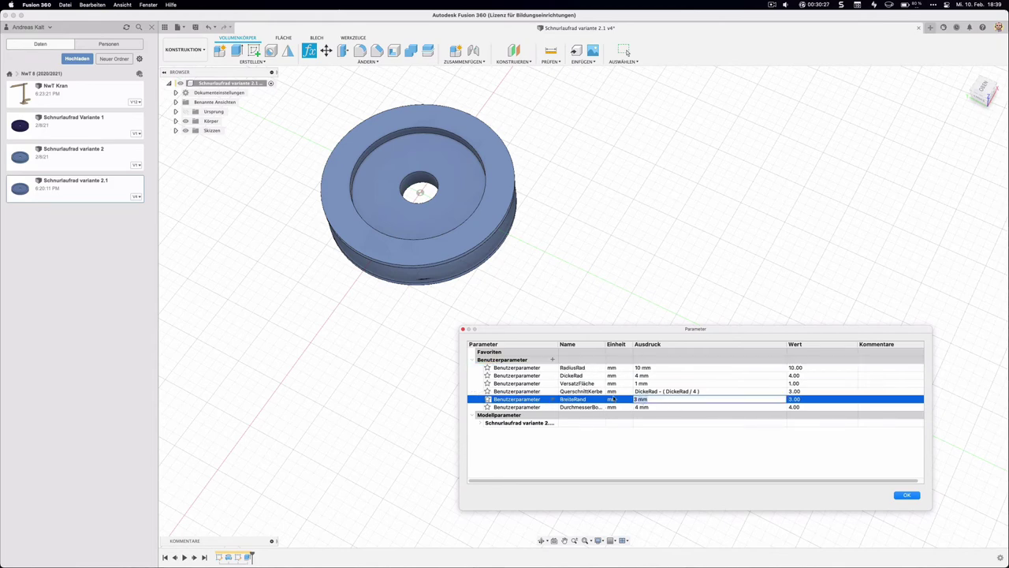
text(2)
key(Return)
mouse_move(597, 259)
shift+middle_down()
mouse_move(596, 234)
mouse_move(602, 255)
shift+middle_up()
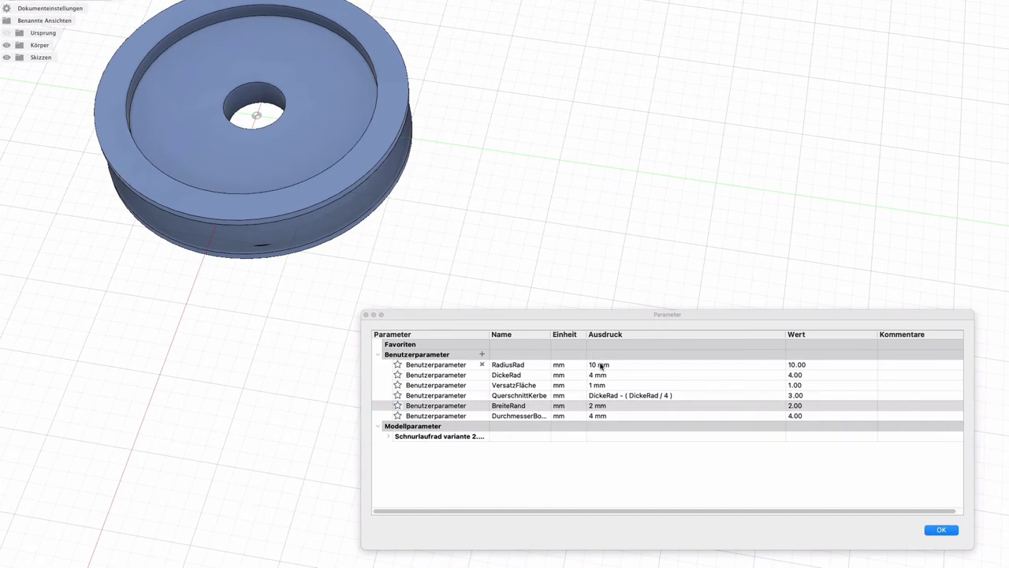
Step: Try BreiteRand as RadiusRad/4 and RadiusRad/5, settling on RadiusRad/4.5 (2.222 mm)
click(599, 405)
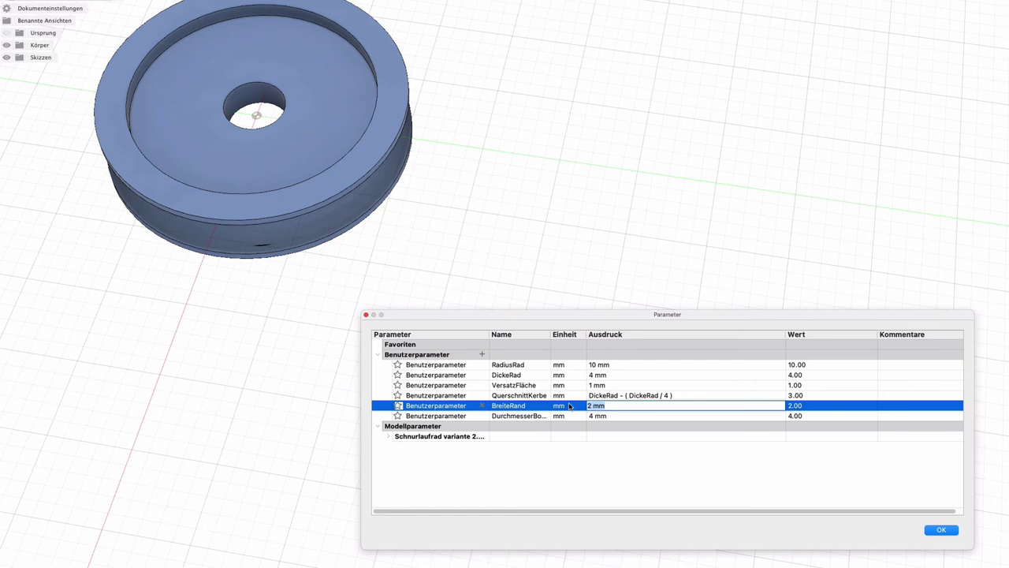
text(Rad)
key(Return)
text(/)
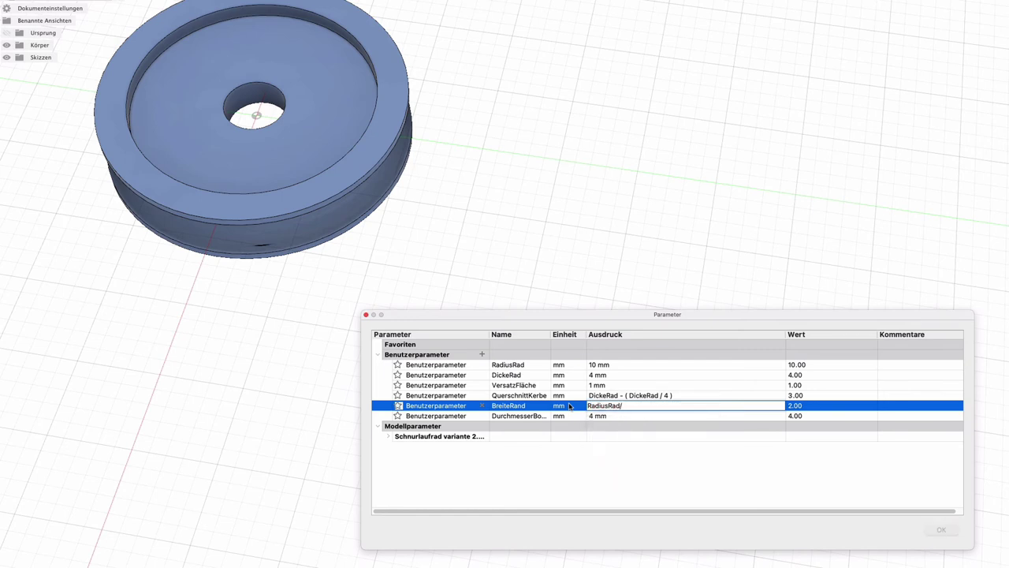
text(5)
key(Return)
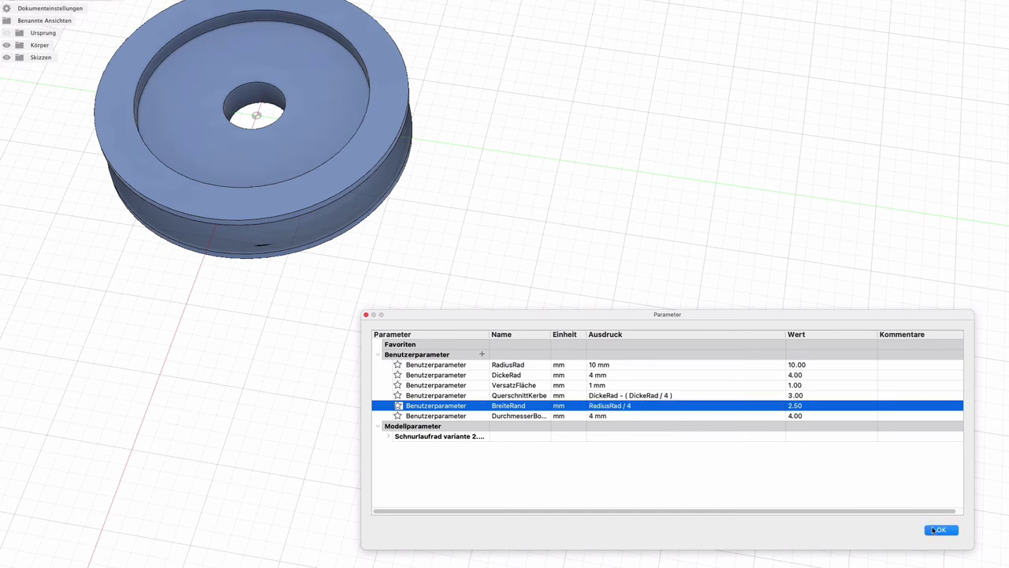
click(643, 405)
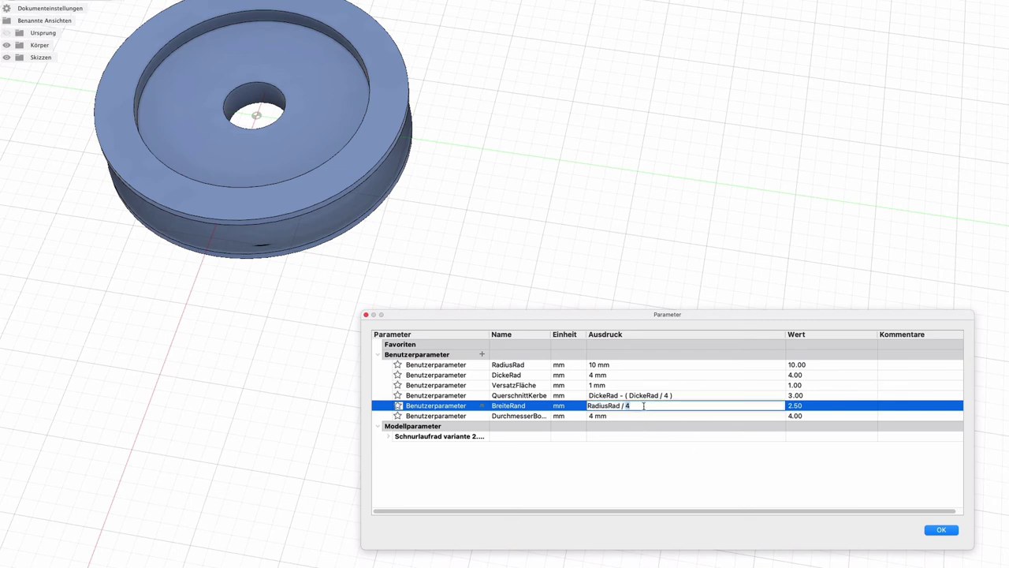
text(5)
key(Return)
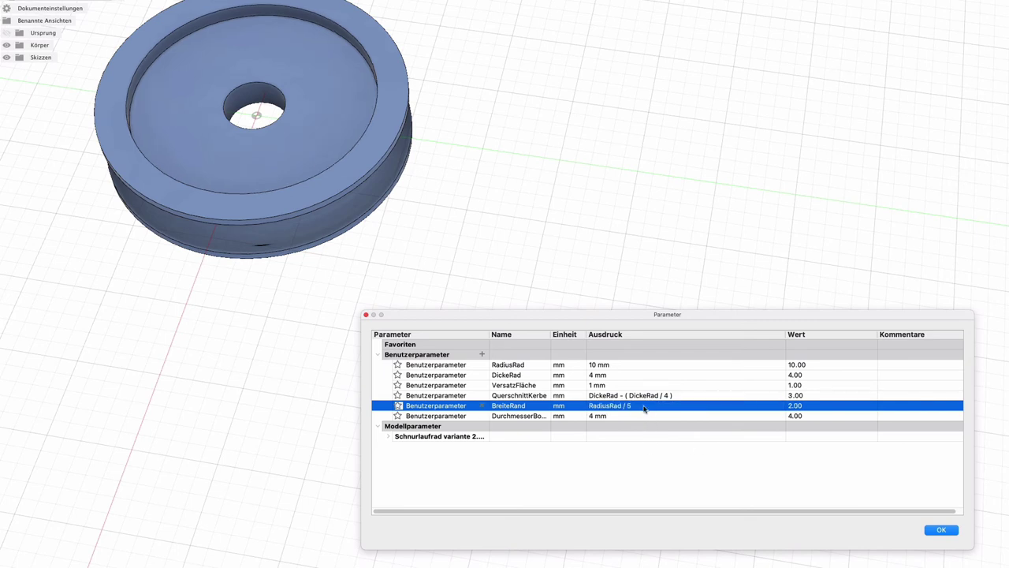
click(636, 405)
text(4.)
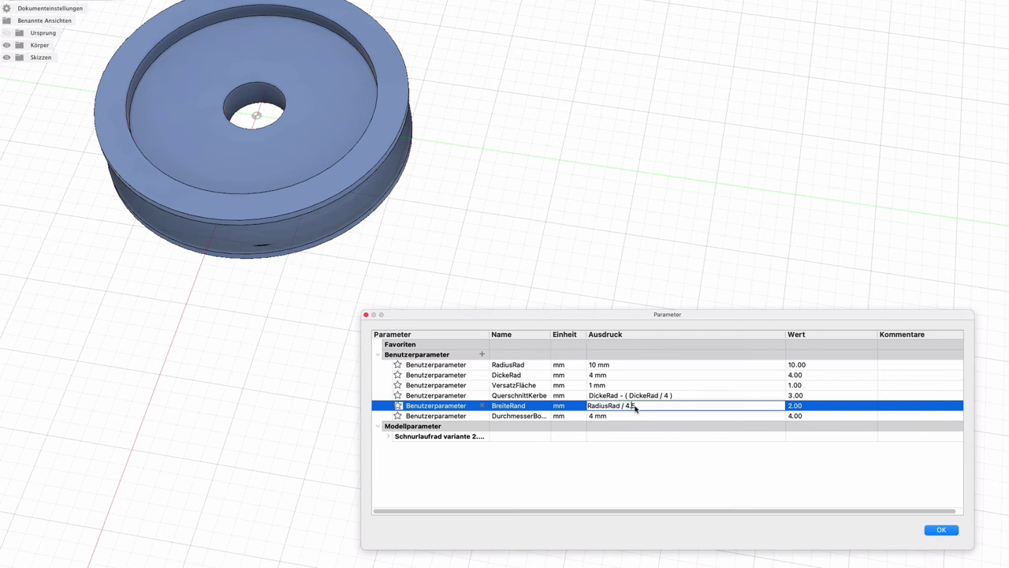
key(Return)
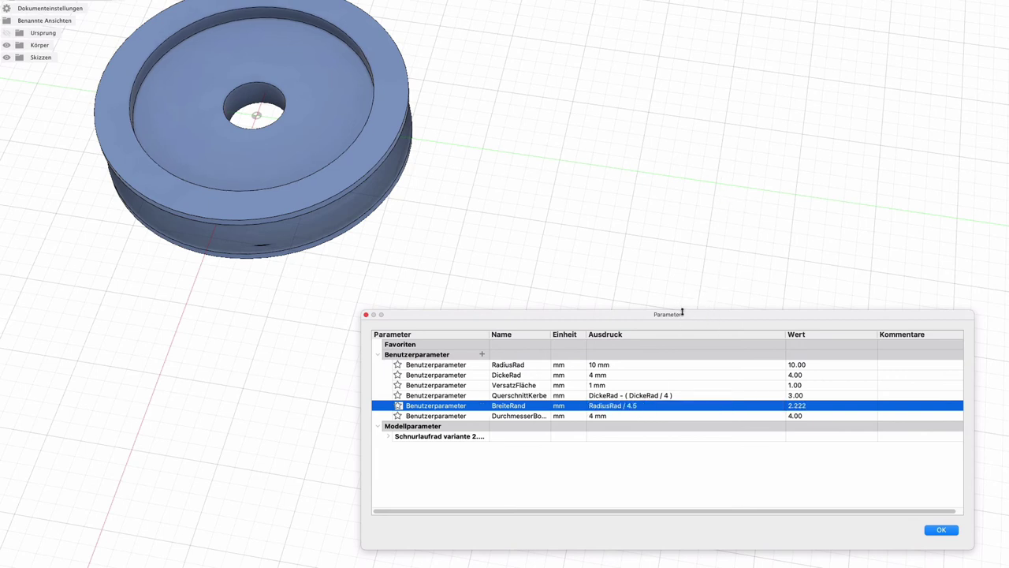
drag(682, 312, 648, 294)
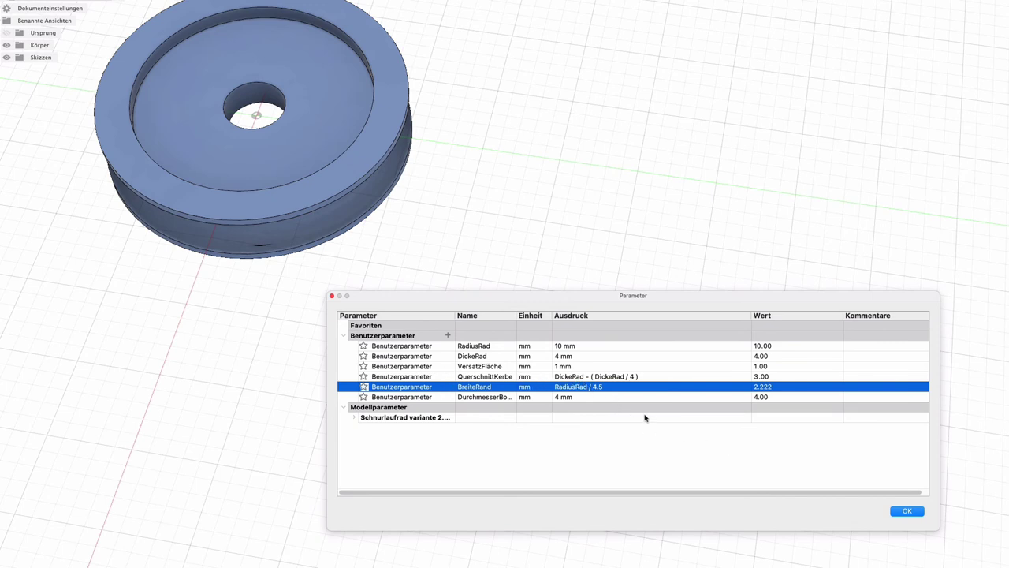
Step: Preview DickeRad at 6 mm, then at 12 mm
mouse_move(473, 356)
double_click(562, 356)
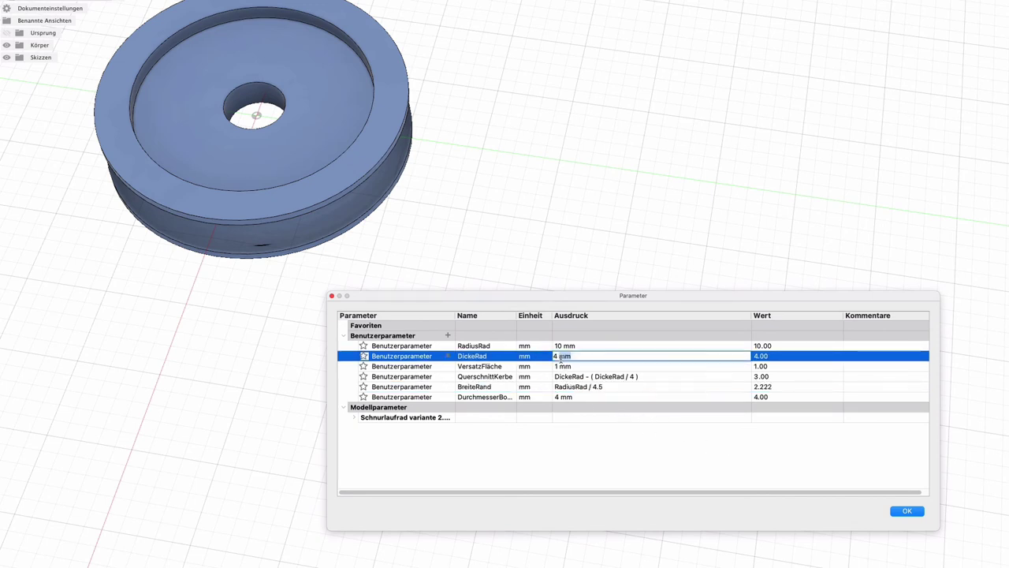
text(6)
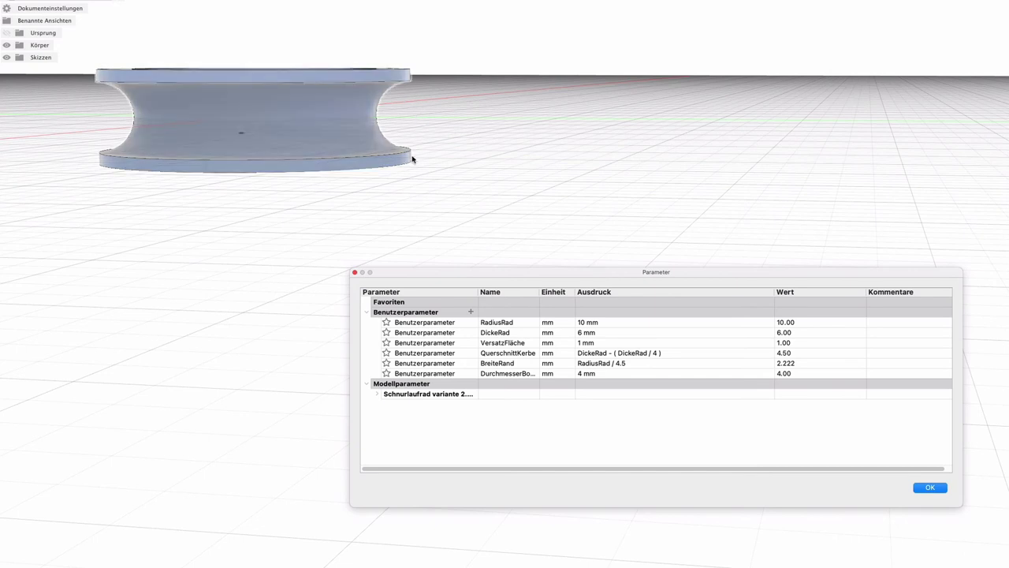
click(590, 334)
text(12)
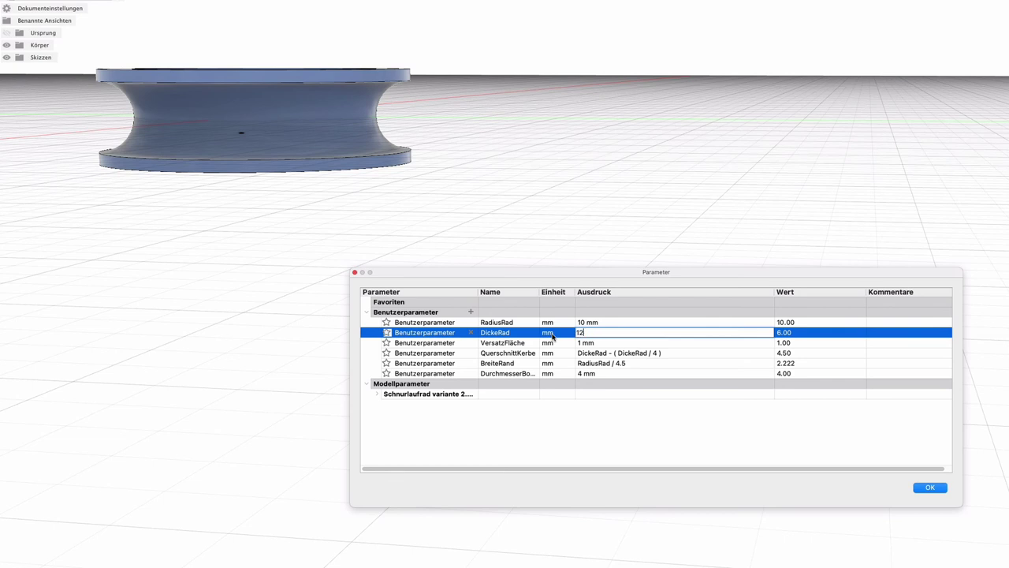
key(Return)
key(Return)
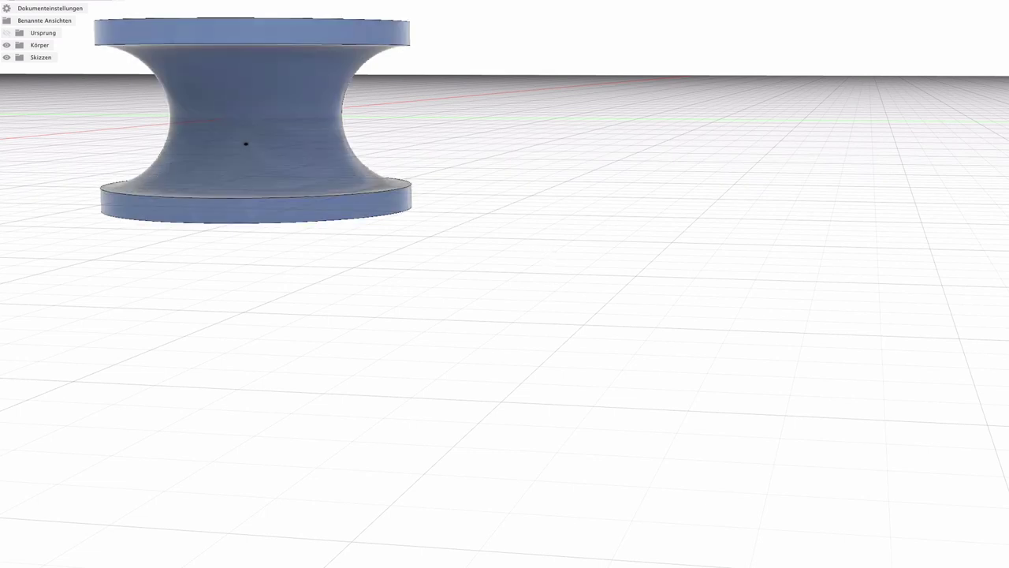
Step: Set DickeRad back to 4 mm in the Parameters dialog and confirm with OK
key(ctrl+p)
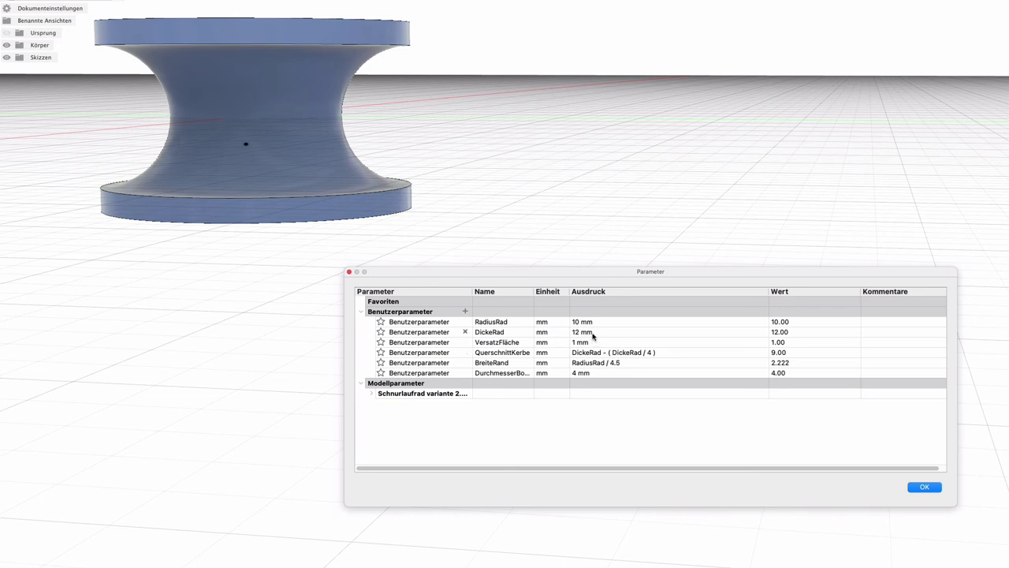
click(593, 333)
triple_click(574, 332)
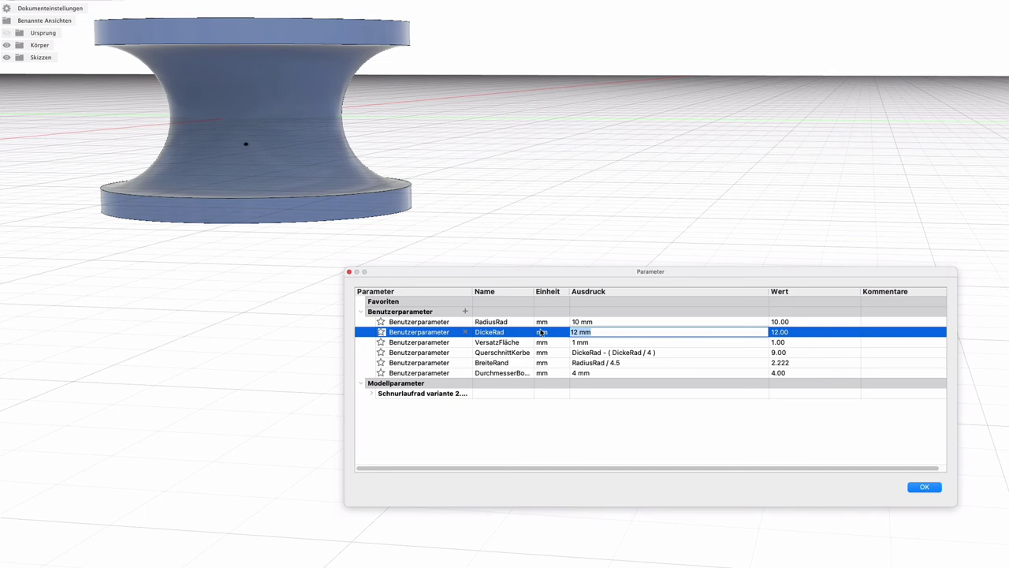
text(4)
key(Return)
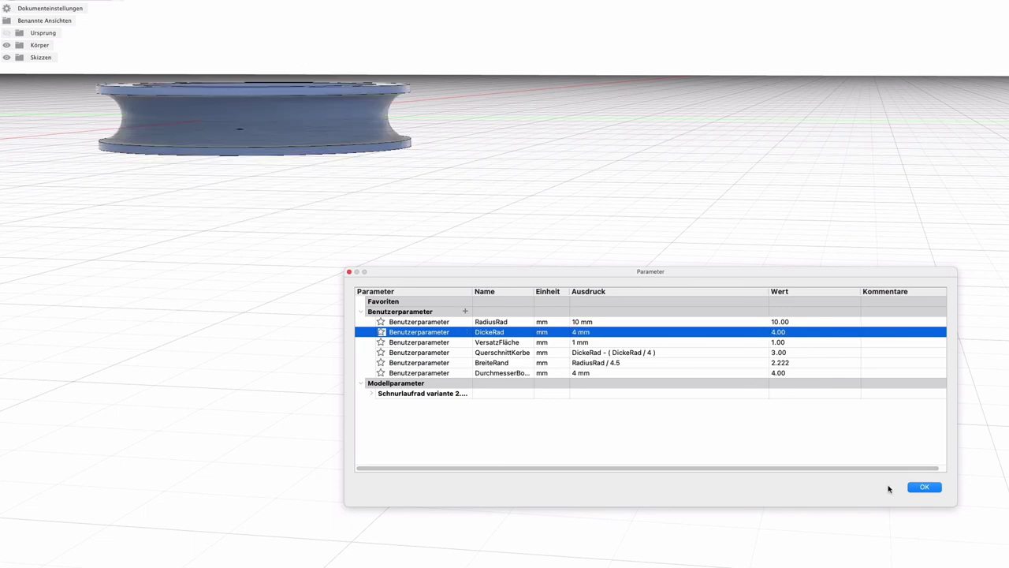
click(920, 488)
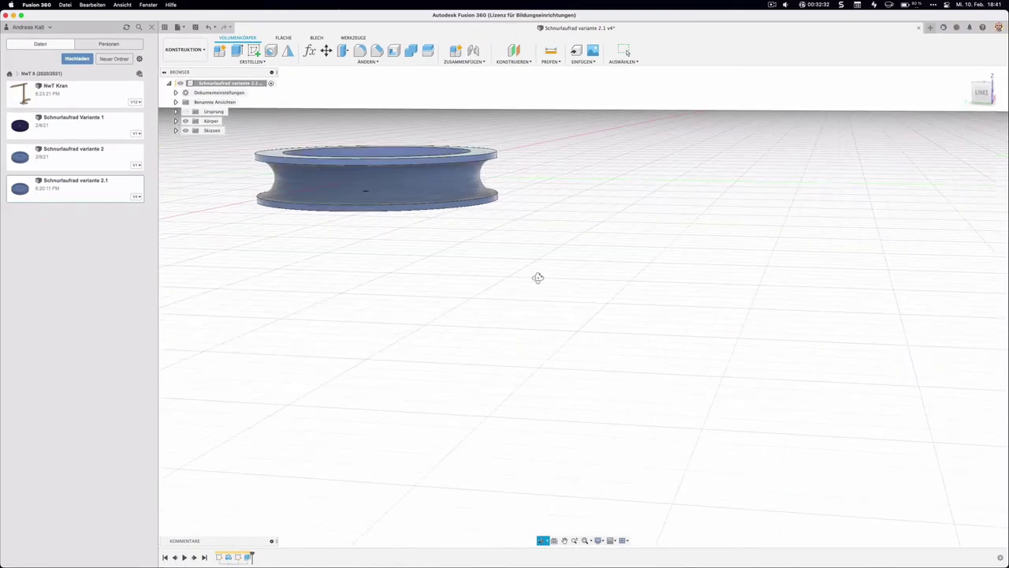
Step: Copy the Schnurlaufrad variante 2.1 design into the NwT 8 (2020/2021) project
shift+middle_drag(356, 284, 359, 287)
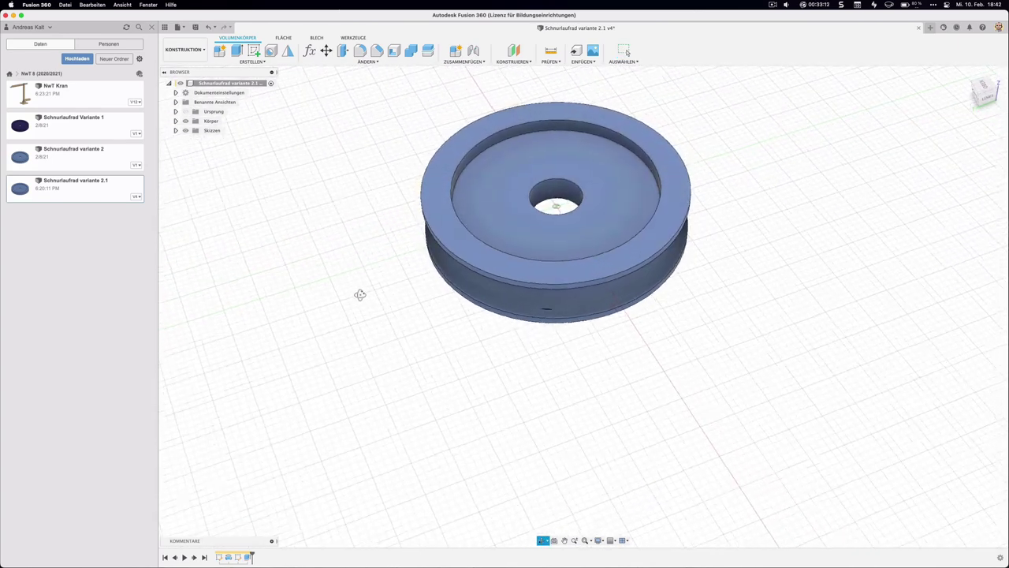
key(Escape)
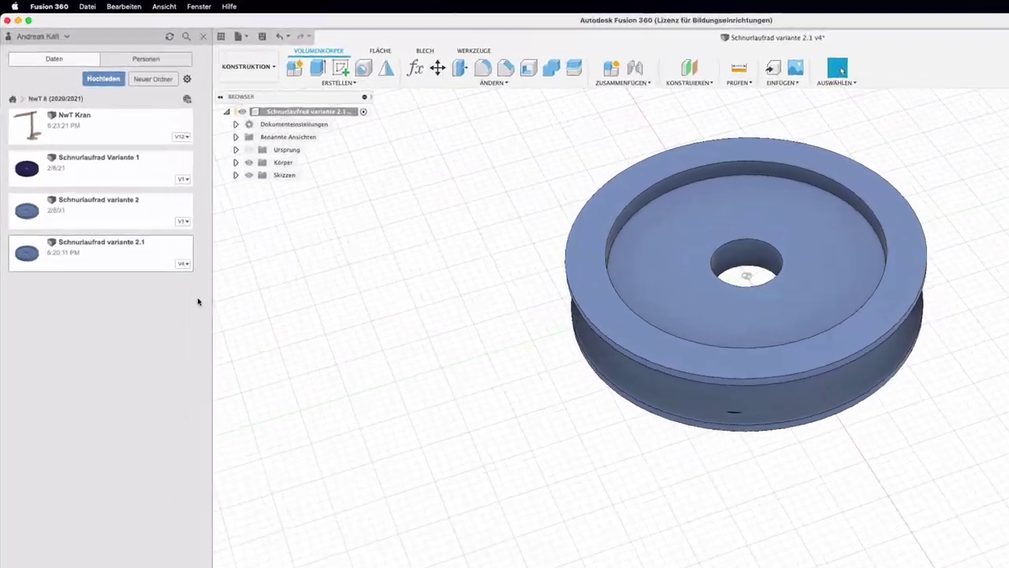
right_click(122, 269)
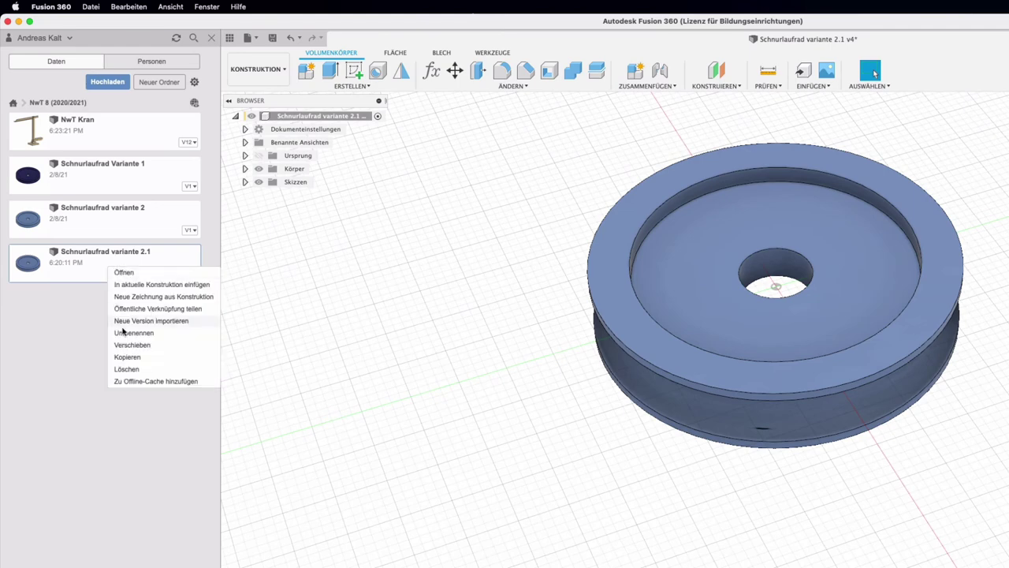
click(127, 356)
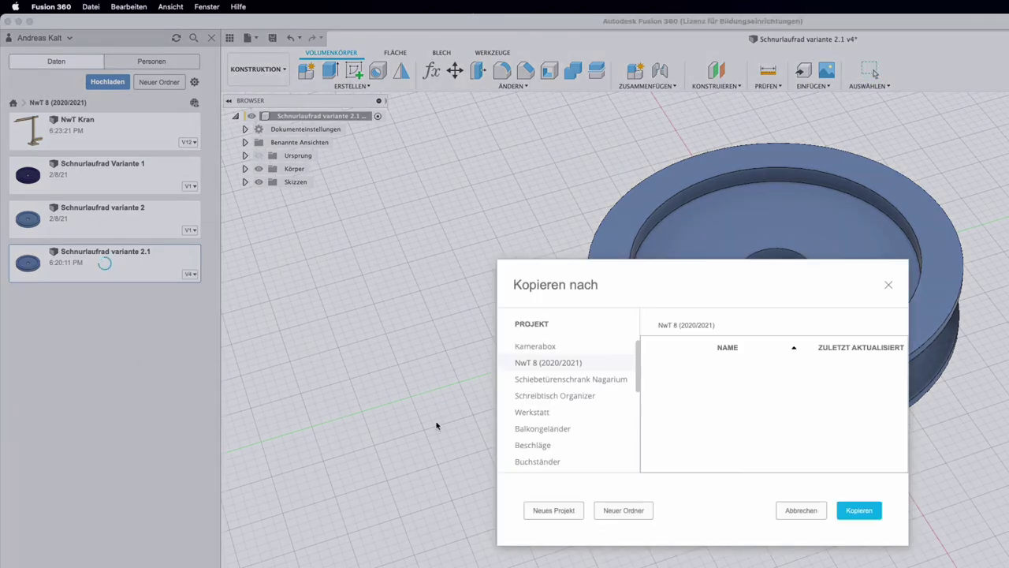
click(854, 517)
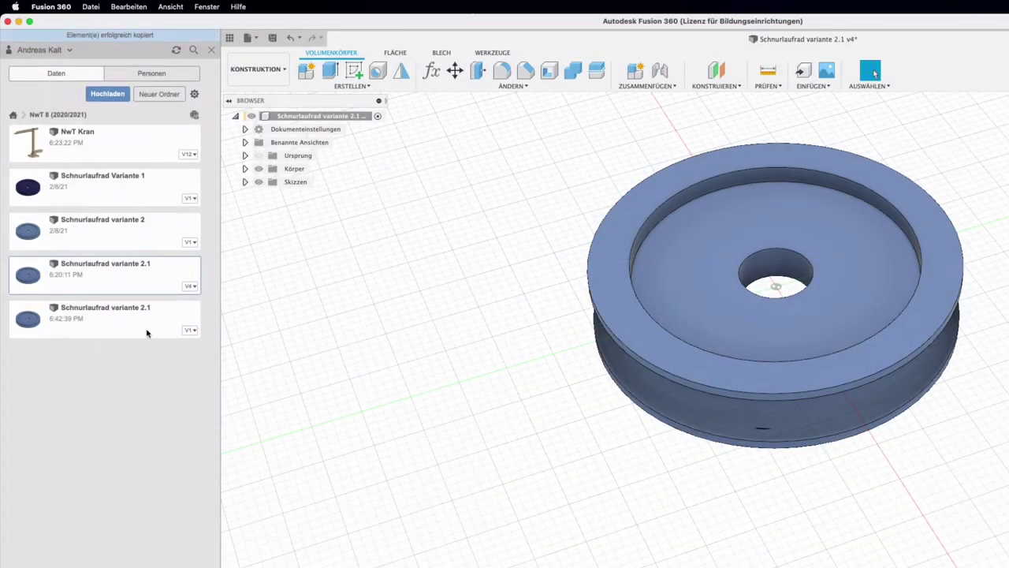
Step: Rename the copy to 'Schnurlaufrad variante 2.1 - 10 mm Radius', then begin renaming the original
right_click(117, 321)
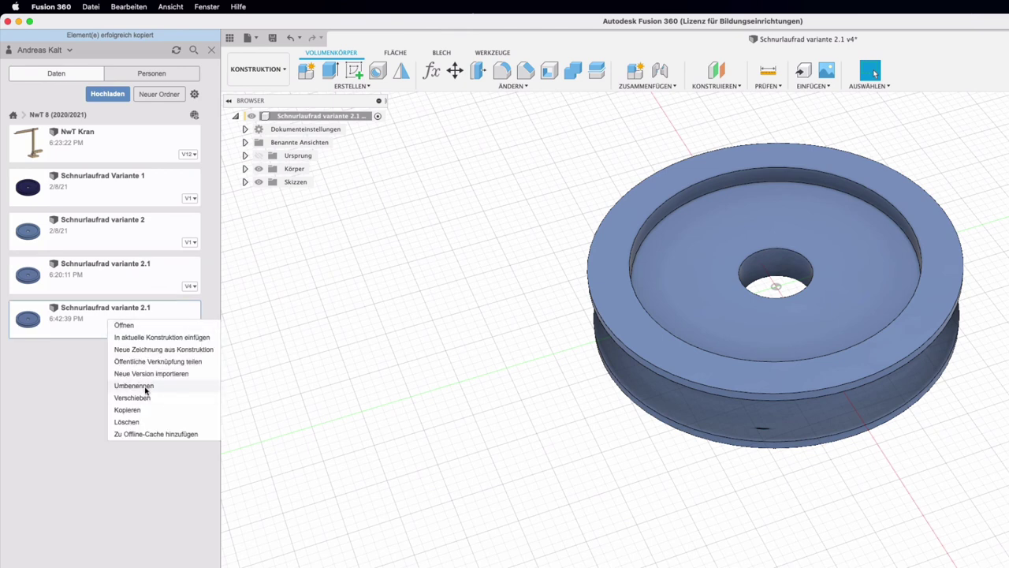
click(134, 385)
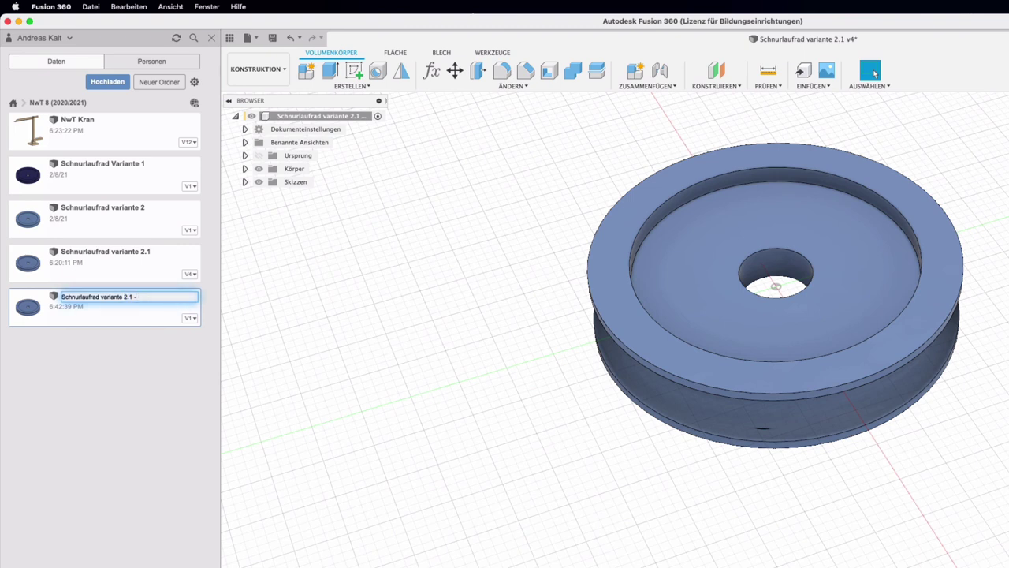
text( 10)
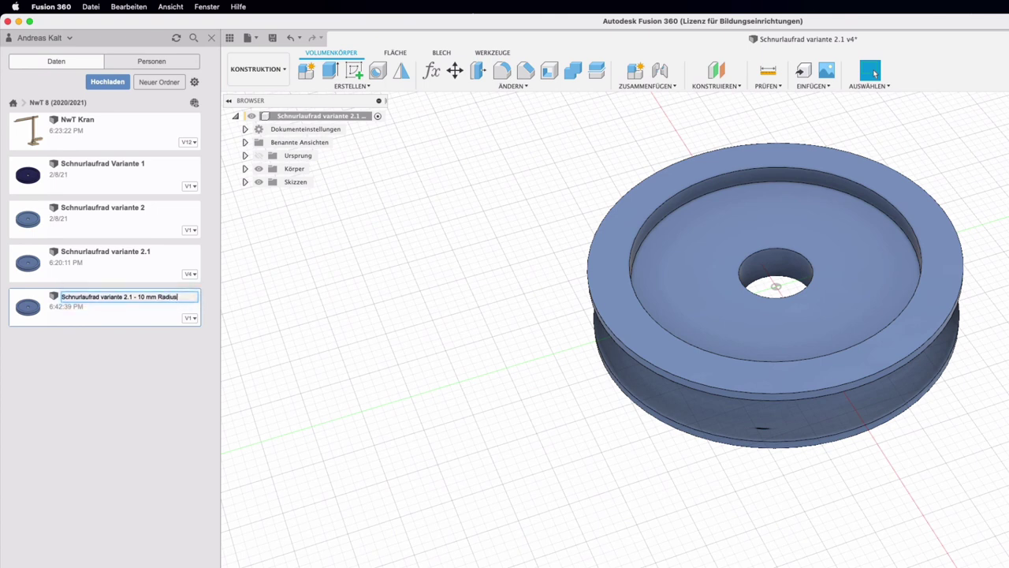
key(Return)
right_click(134, 265)
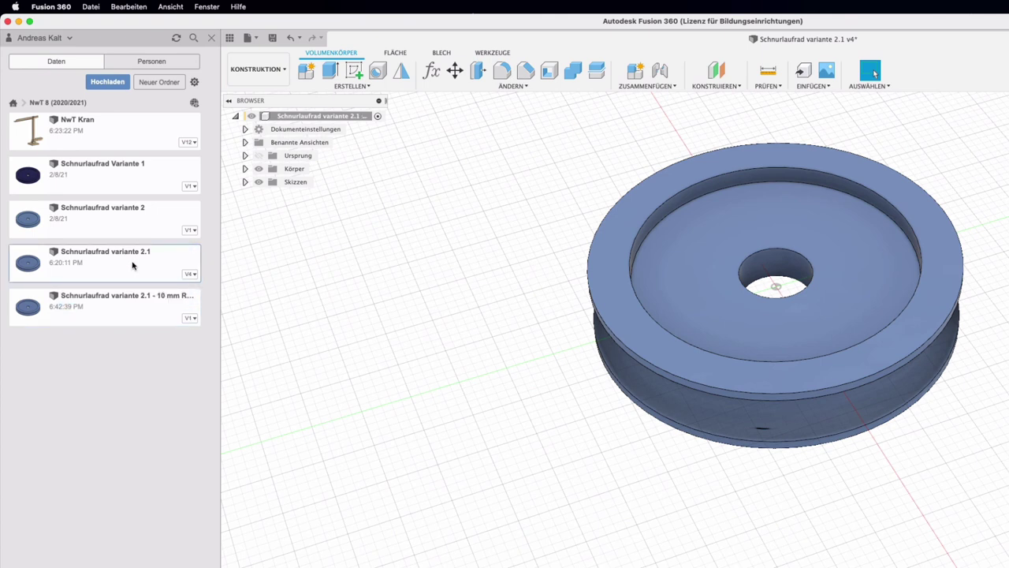
click(139, 330)
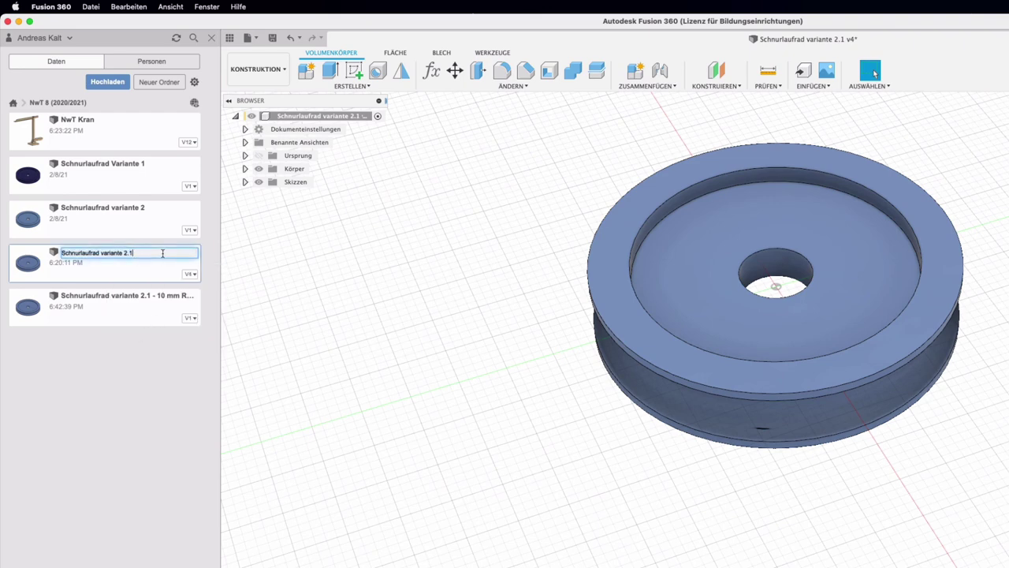